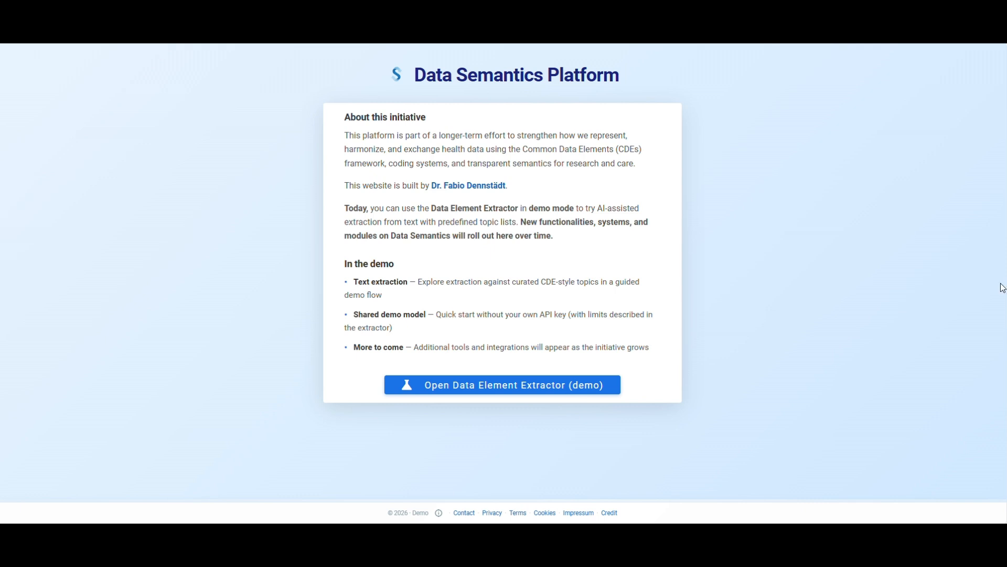
Open the Data Element Extractor demo and continue past the getting-started screen
{"action": "left_click", "coordinate": [492, 393]}
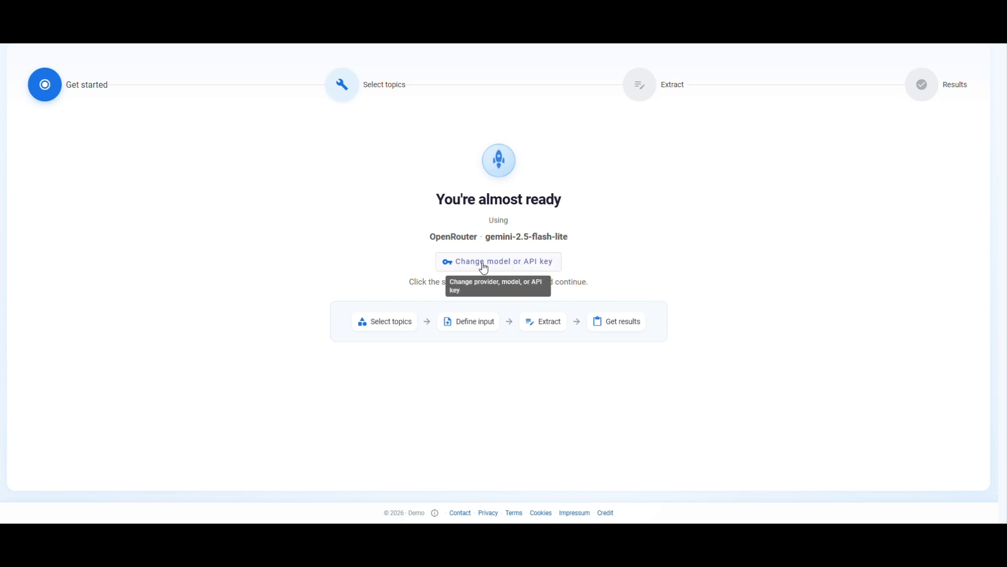
{"action": "left_click", "coordinate": [496, 163]}
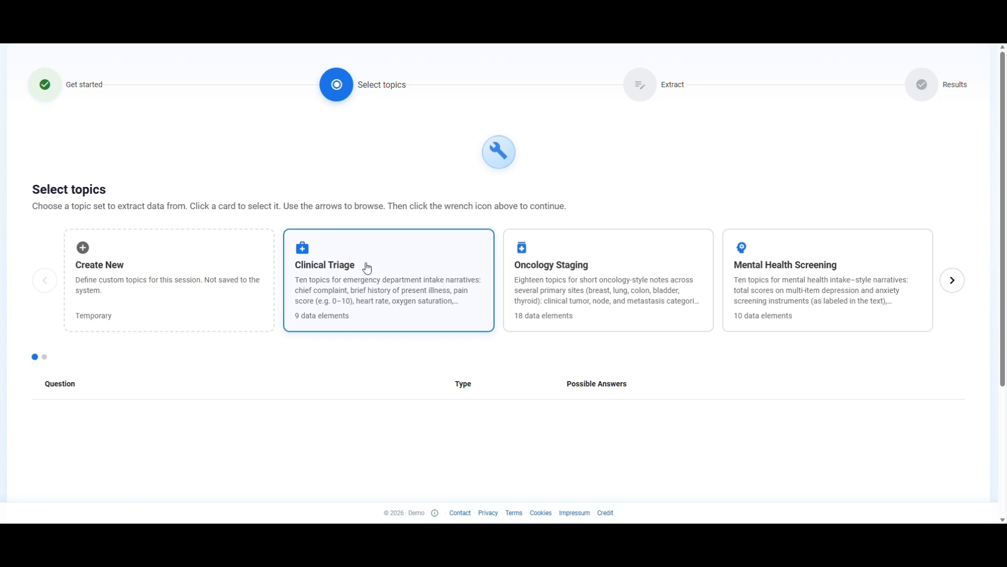
Select the Clinical Triage topic set, review its questions, and proceed to the extraction step
{"action": "left_click", "coordinate": [958, 290]}
{"action": "left_click", "coordinate": [45, 280]}
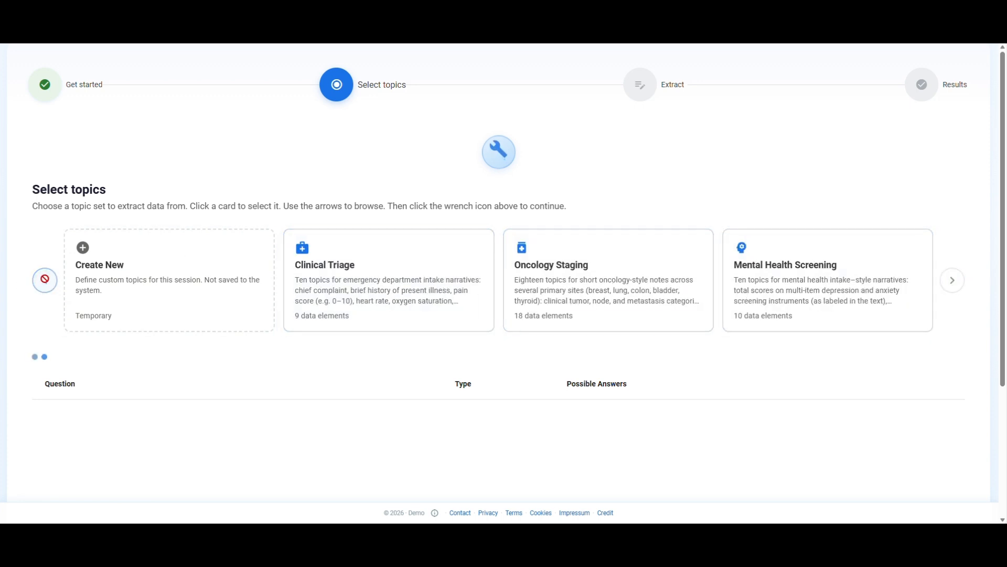
{"action": "left_click", "coordinate": [342, 280]}
{"action": "scroll", "coordinate": [279, 223], "scroll_direction": "down", "scroll_amount": 2}
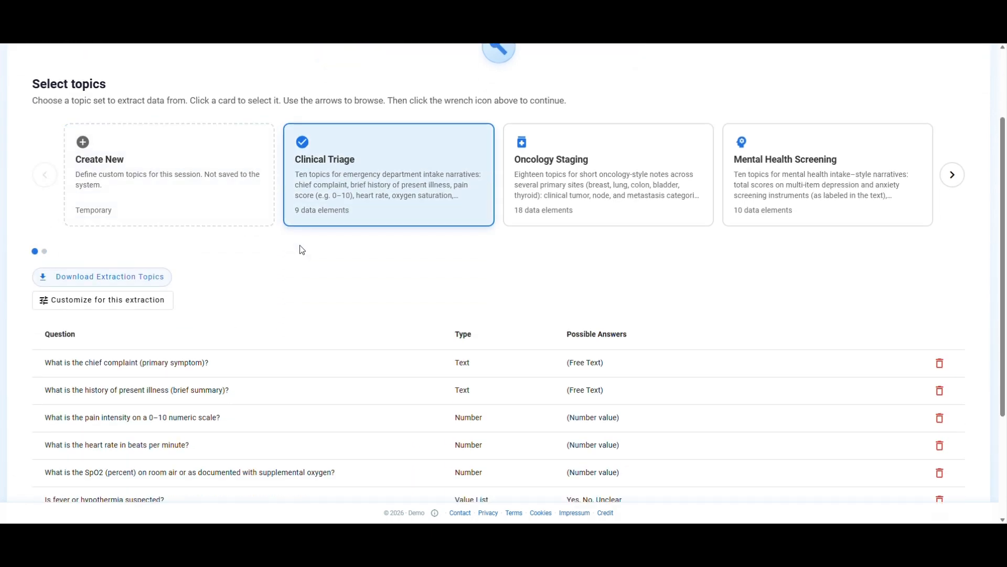
{"action": "scroll", "coordinate": [302, 250], "scroll_direction": "down", "scroll_amount": 3}
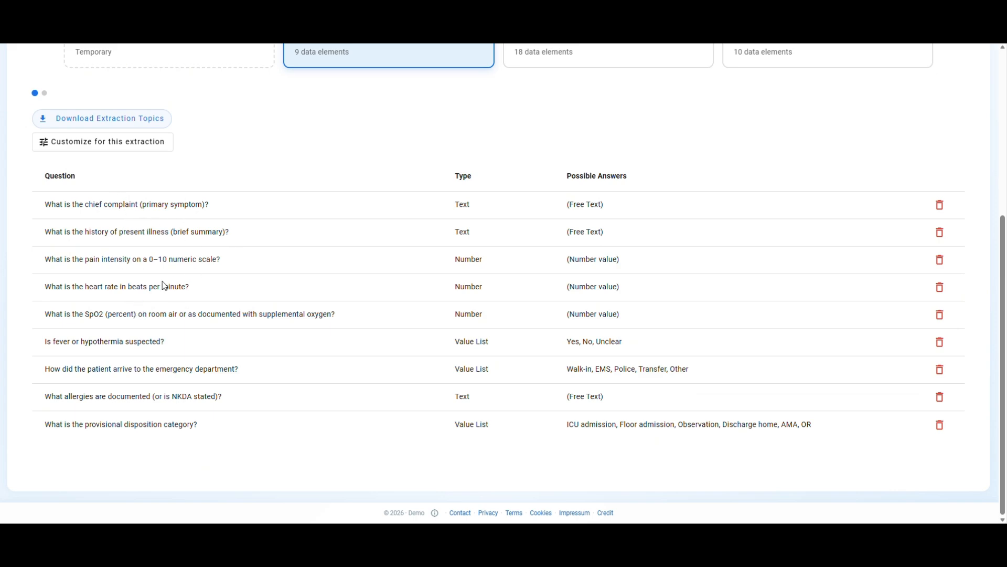
{"action": "scroll", "coordinate": [317, 328], "scroll_direction": "up", "scroll_amount": 5}
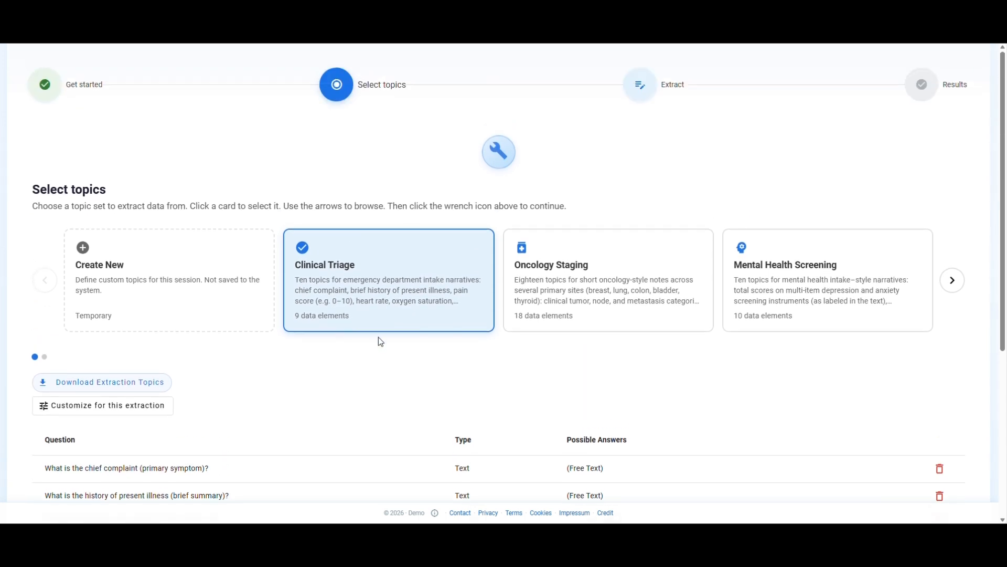
{"action": "left_click", "coordinate": [500, 157]}
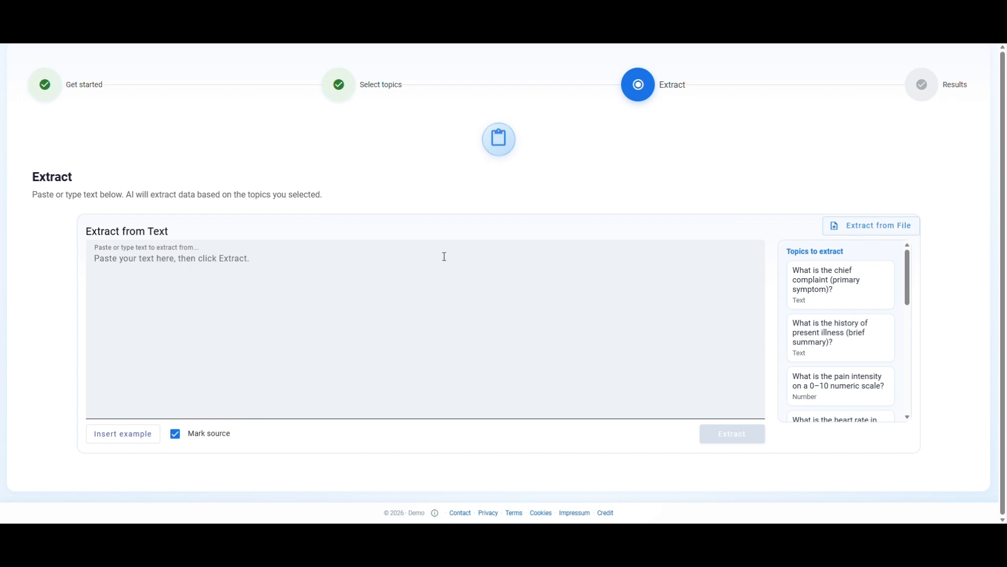
{"action": "left_click", "coordinate": [233, 270]}
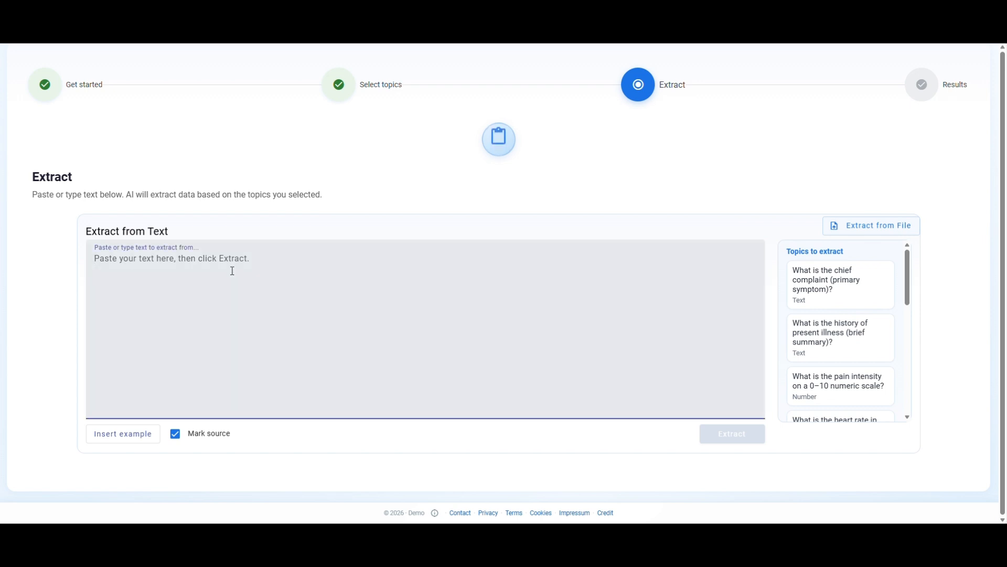
{"action": "type", "text": "Snx asdjafklösef"}
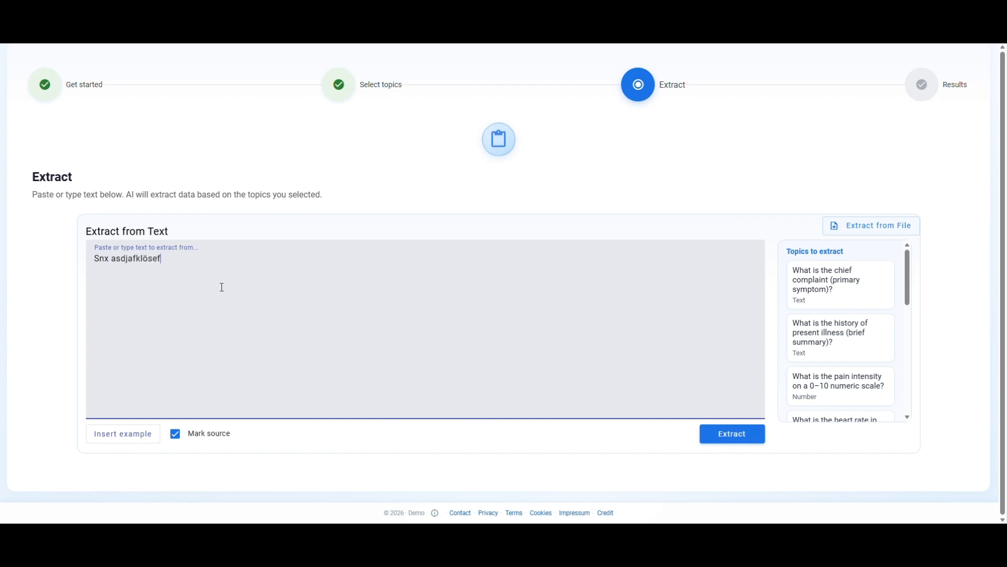
{"action": "key", "text": "ctrl+a"}
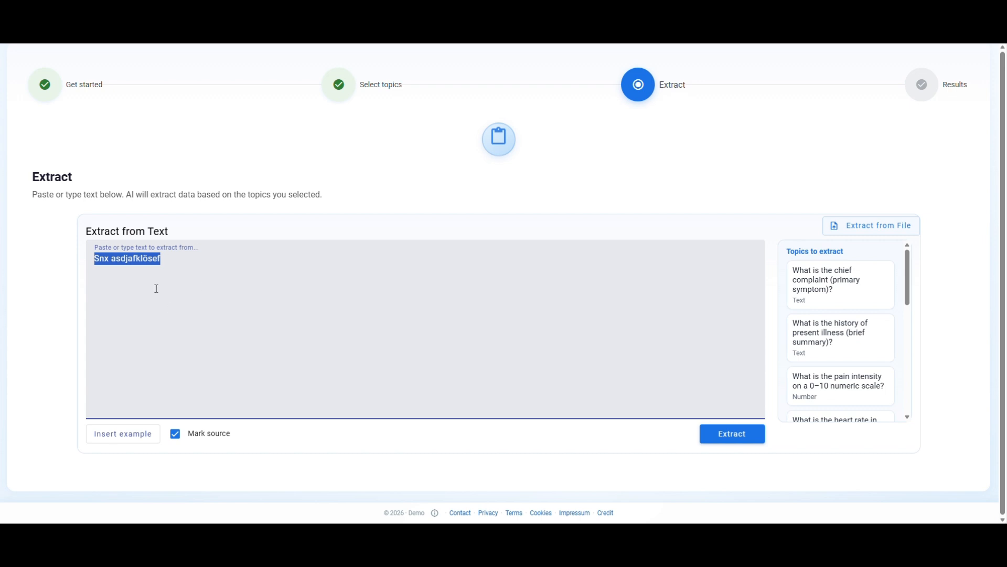
Insert an example intake note and change its pain score to 3/10
{"action": "left_click", "coordinate": [134, 440]}
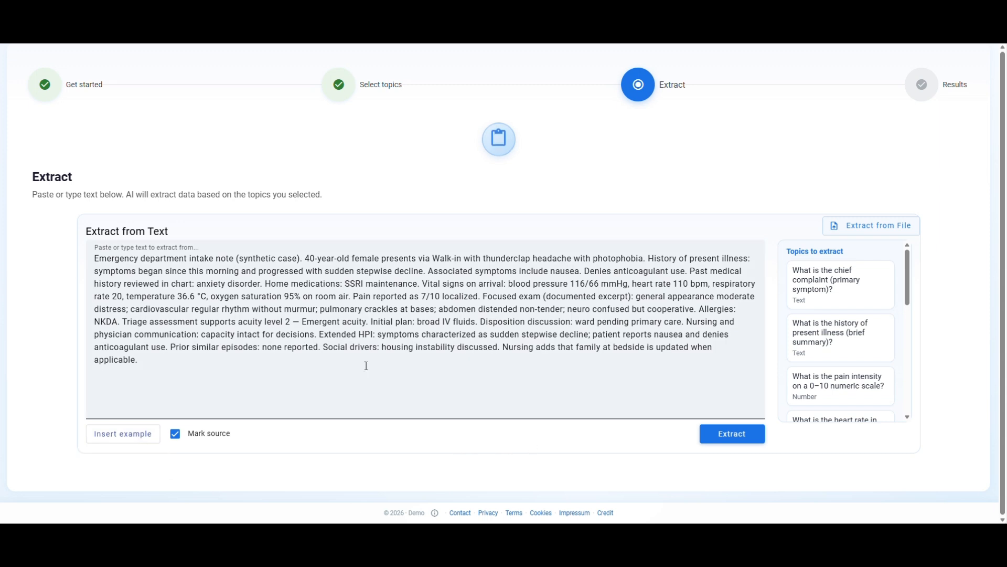
{"action": "left_click_drag", "start_coordinate": [316, 257], "coordinate": [310, 258]}
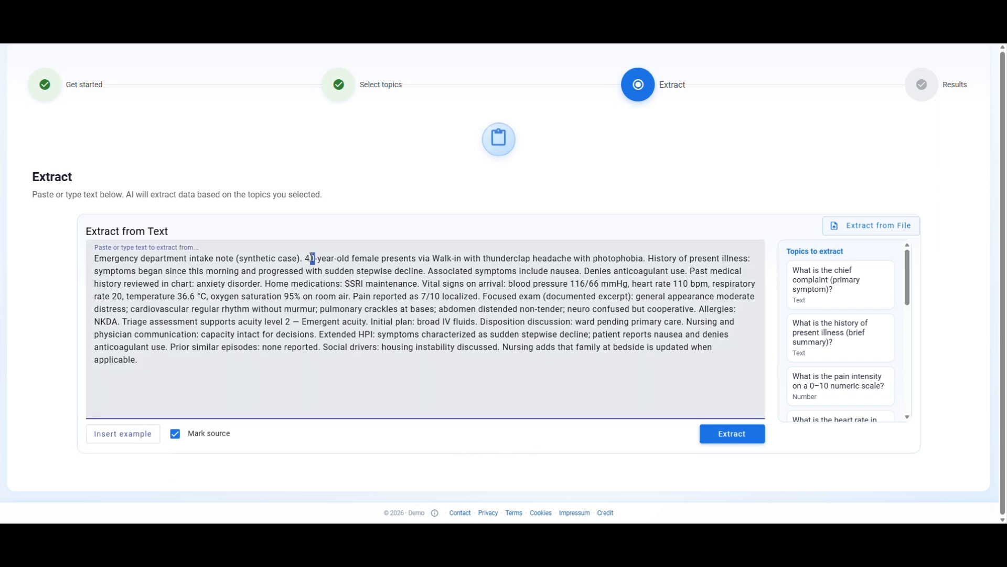
{"action": "double_click", "coordinate": [426, 296]}
{"action": "type", "text": "3"}
Run the extraction and review the extracted values and their highlighted sources in the note
{"action": "left_click_drag", "start_coordinate": [911, 284], "coordinate": [905, 260]}
{"action": "left_click", "coordinate": [735, 434]}
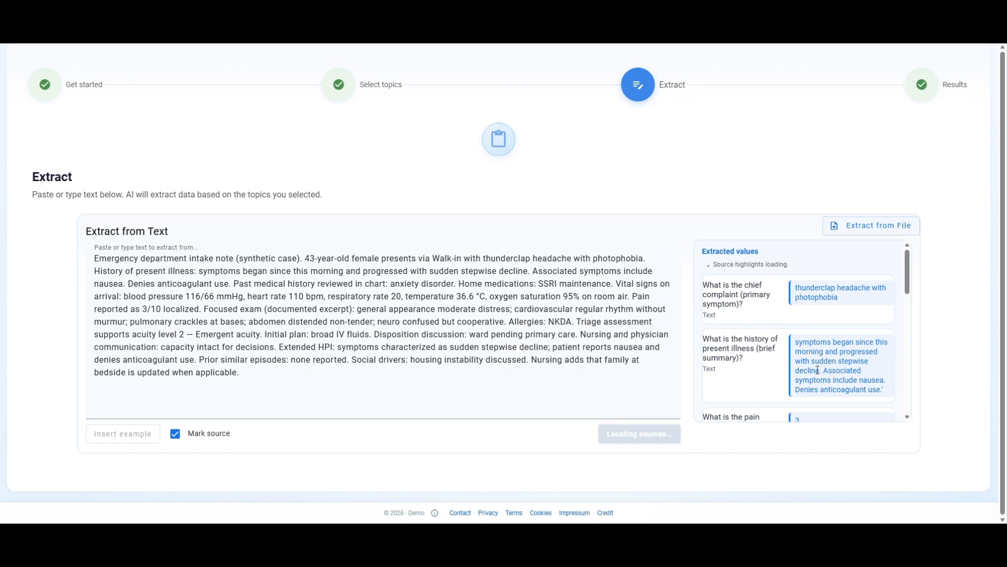
{"action": "left_click_drag", "start_coordinate": [905, 274], "coordinate": [910, 303]}
{"action": "mouse_move", "coordinate": [808, 331]}
{"action": "mouse_move", "coordinate": [817, 387]}
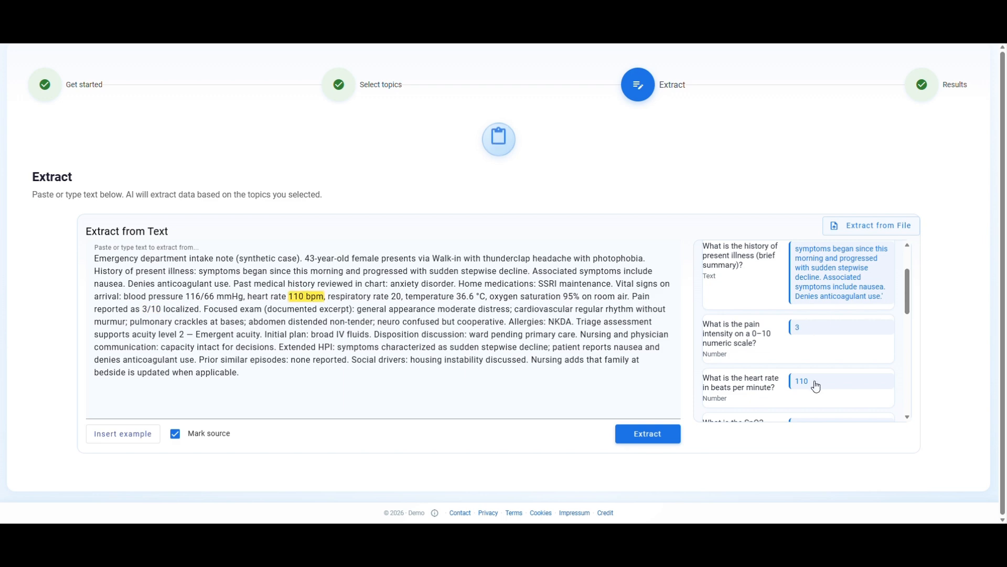
{"action": "left_click_drag", "start_coordinate": [910, 304], "coordinate": [910, 272]}
{"action": "mouse_move", "coordinate": [812, 313]}
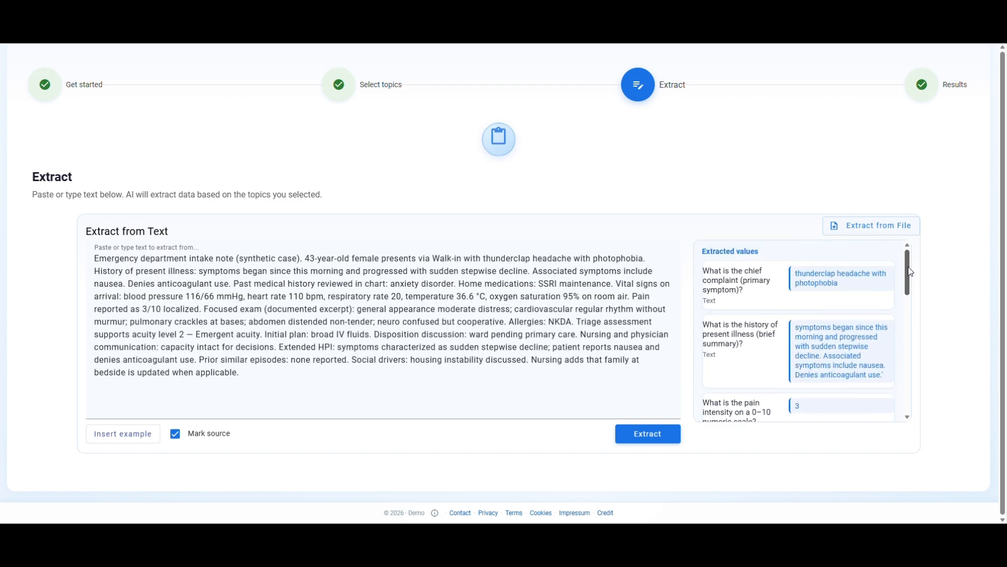
{"action": "mouse_move", "coordinate": [802, 411]}
{"action": "left_click_drag", "start_coordinate": [911, 285], "coordinate": [907, 375]}
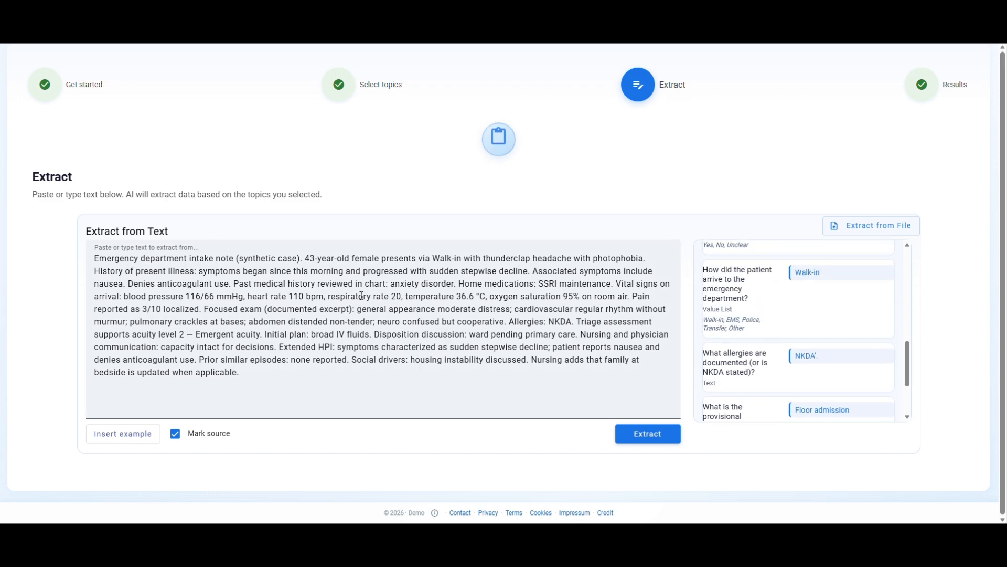
{"action": "left_click_drag", "start_coordinate": [331, 296], "coordinate": [403, 298]}
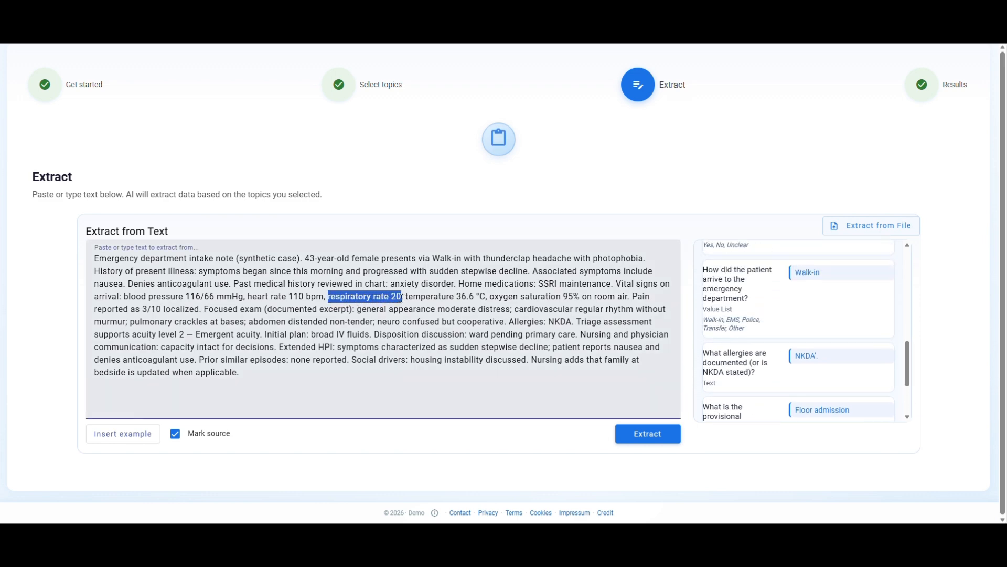
{"action": "left_click_drag", "start_coordinate": [906, 364], "coordinate": [904, 300]}
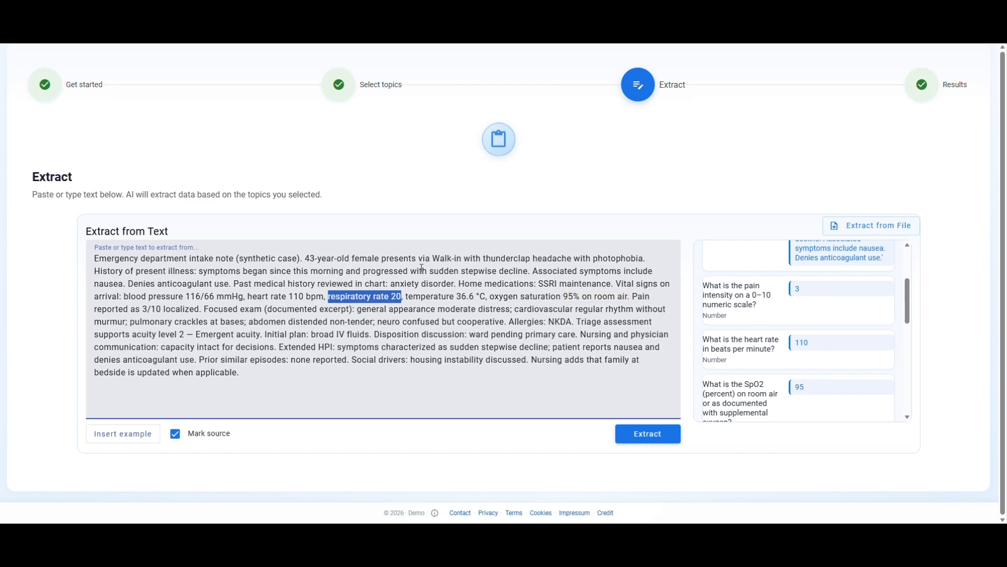
Return to topic selection, customize the topics for this extraction, and add a topic named "What is the respiratory rate?"
{"action": "left_click", "coordinate": [372, 90]}
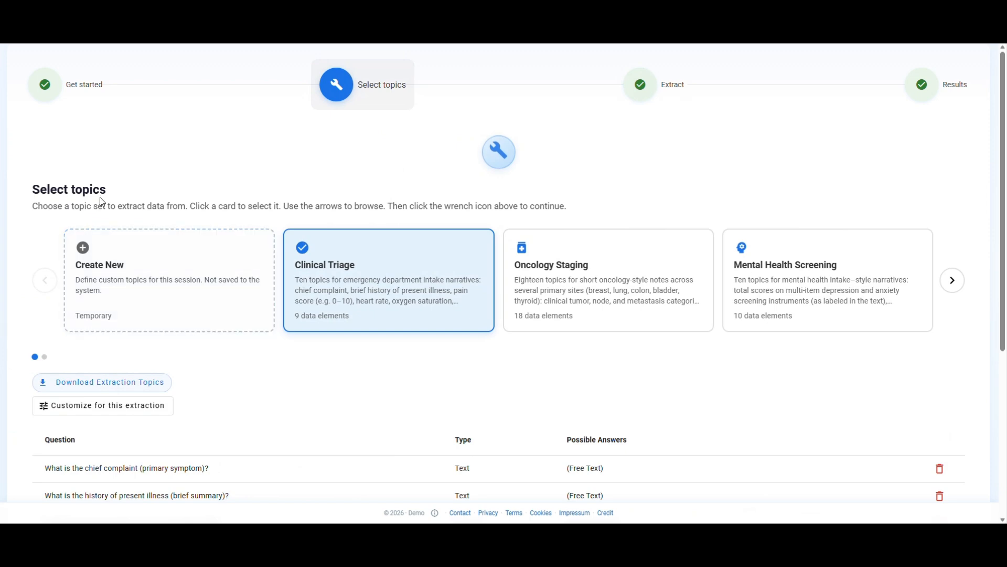
{"action": "left_click", "coordinate": [125, 405]}
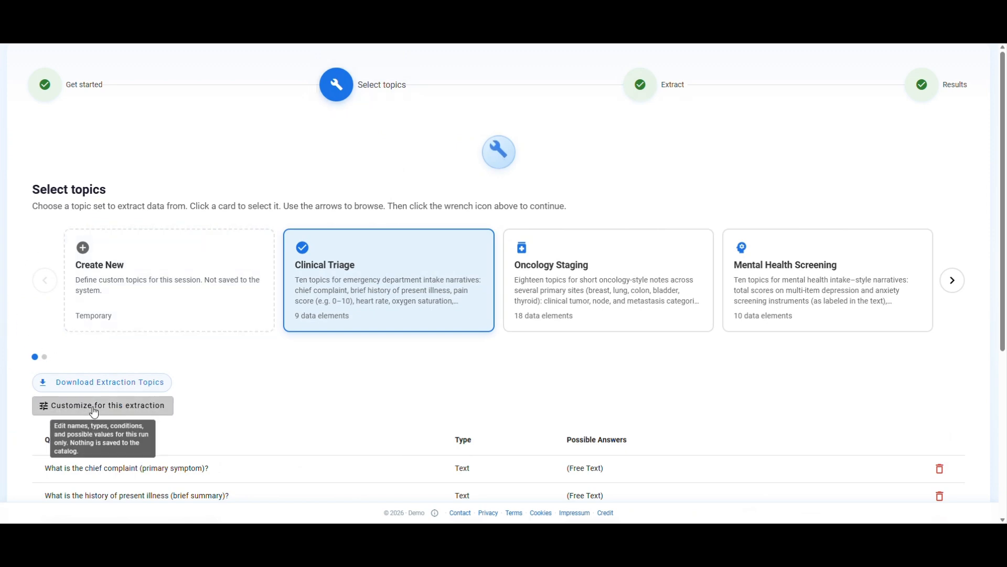
{"action": "left_click_drag", "start_coordinate": [738, 182], "coordinate": [742, 433]}
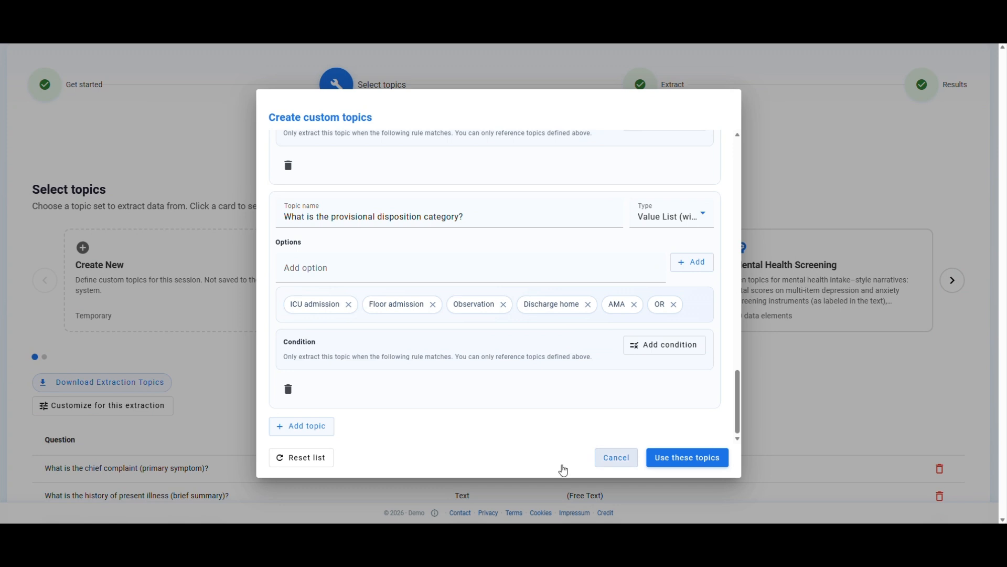
{"action": "left_click", "coordinate": [291, 434]}
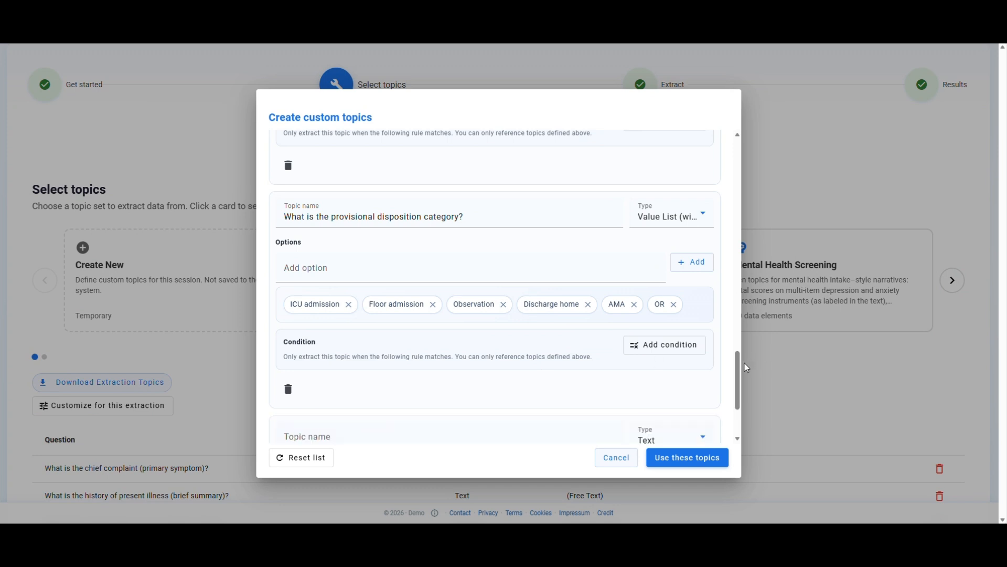
{"action": "scroll", "coordinate": [370, 370], "scroll_direction": "down", "scroll_amount": 3}
{"action": "left_click", "coordinate": [369, 309]}
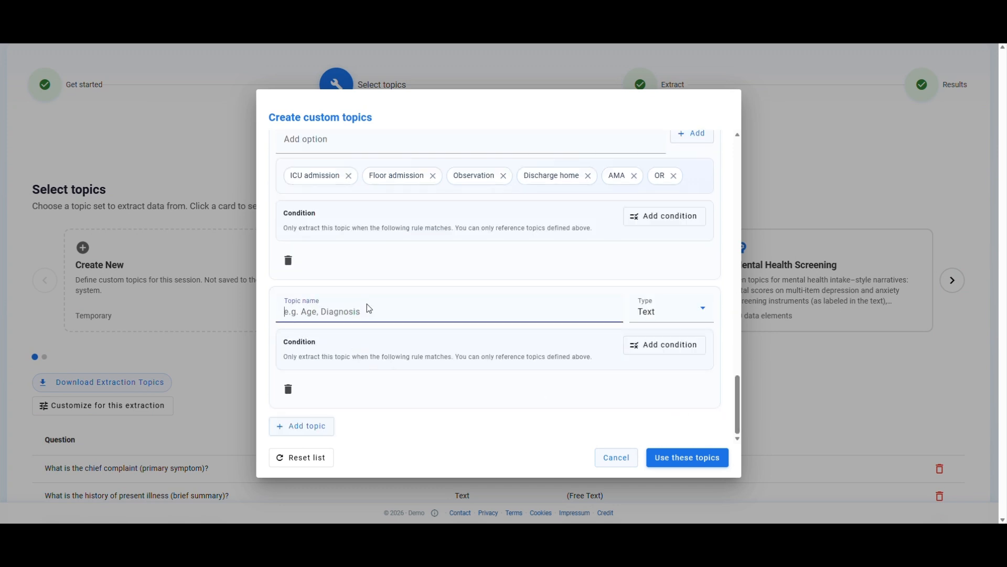
{"action": "type", "text": "What is the respiratory rate?"}
Set the new topic's type to Number and apply the customized topics
{"action": "left_click", "coordinate": [682, 318]}
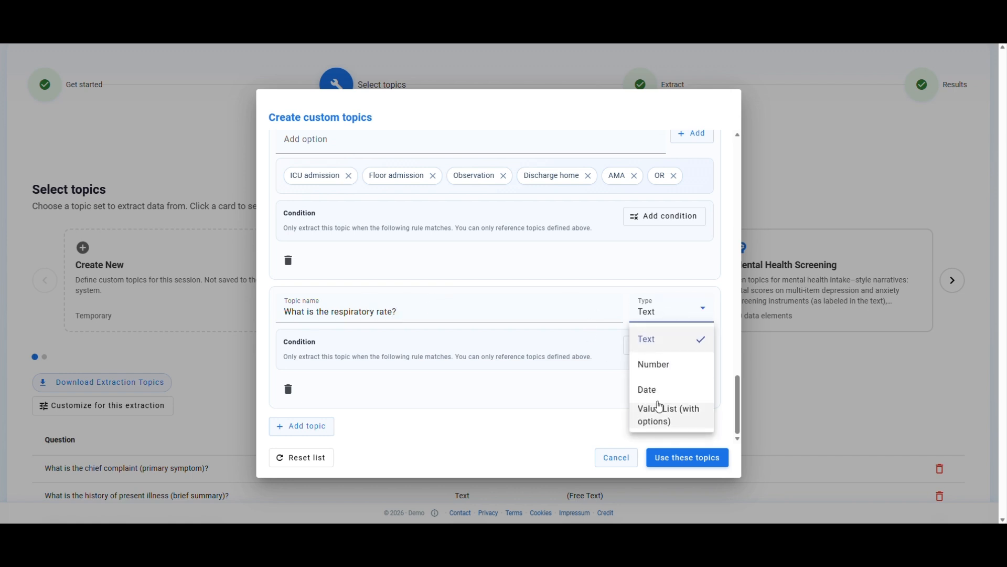
{"action": "left_click", "coordinate": [660, 371]}
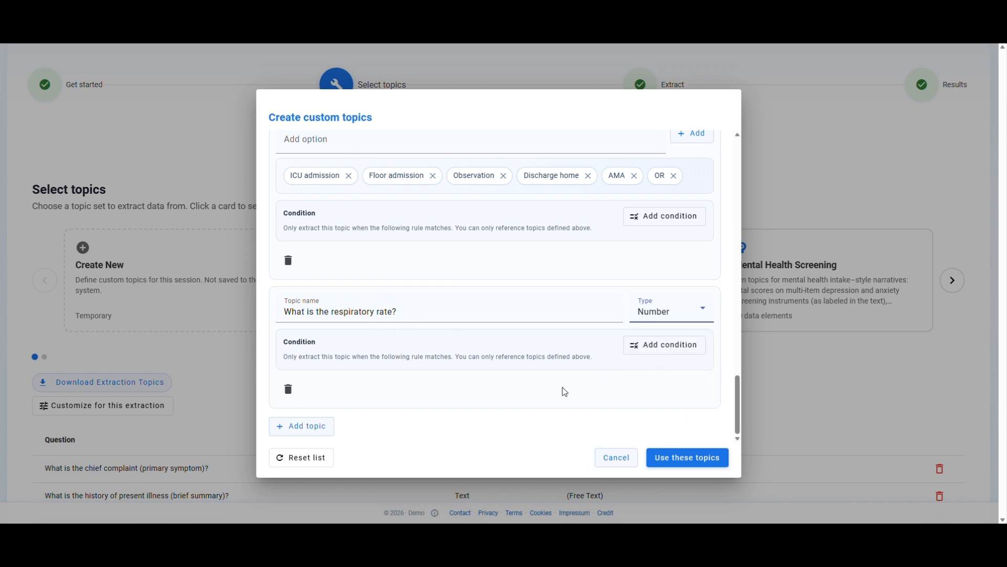
{"action": "left_click", "coordinate": [669, 464]}
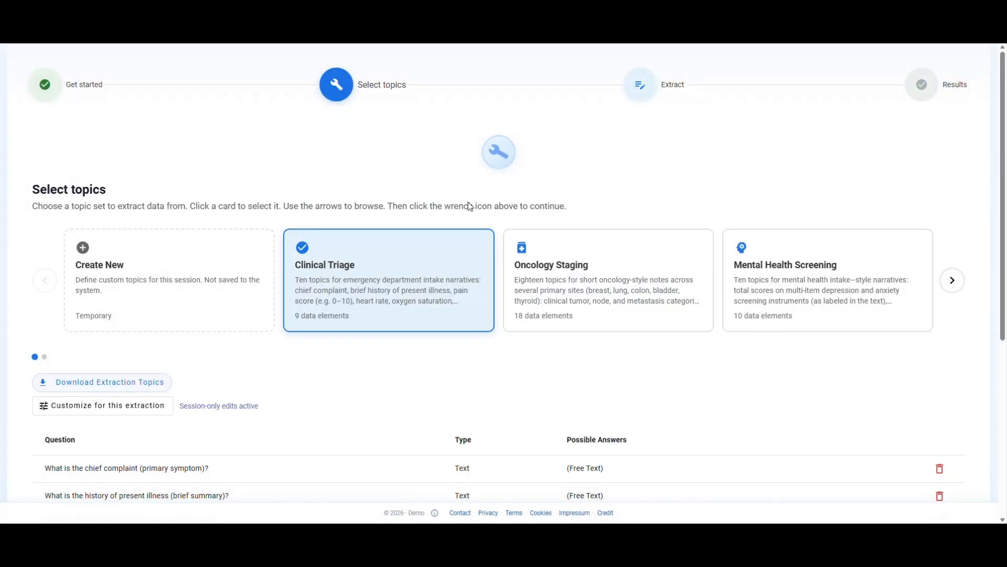
Insert a new example note and run the extraction with the customized topics
{"action": "left_click", "coordinate": [143, 442]}
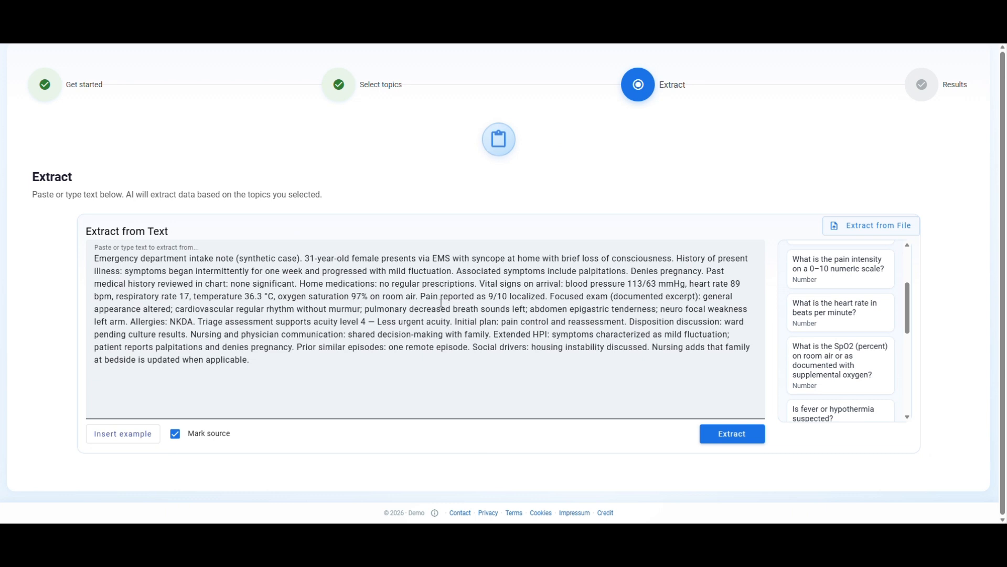
{"action": "left_click_drag", "start_coordinate": [116, 297], "coordinate": [191, 295]}
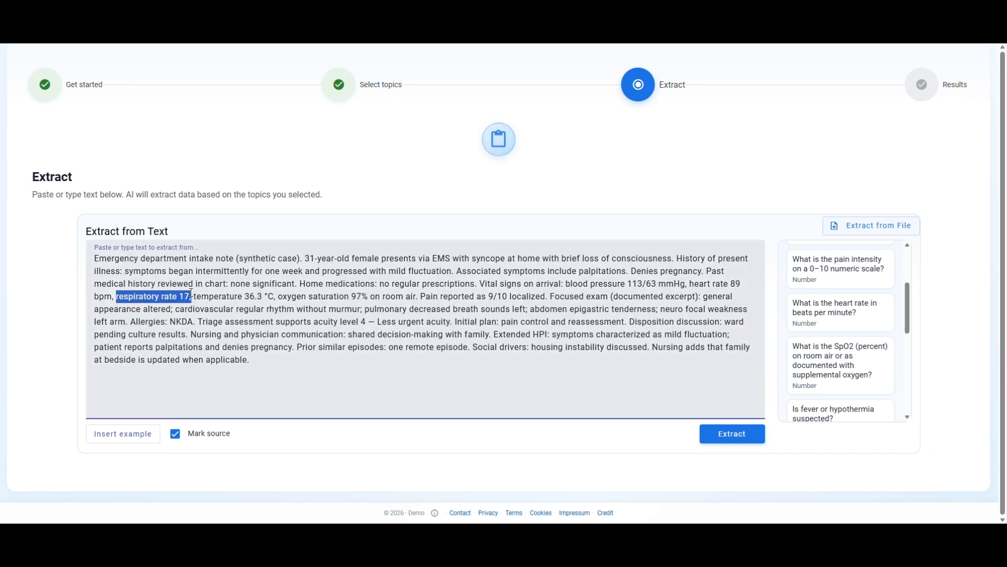
{"action": "left_click", "coordinate": [741, 435]}
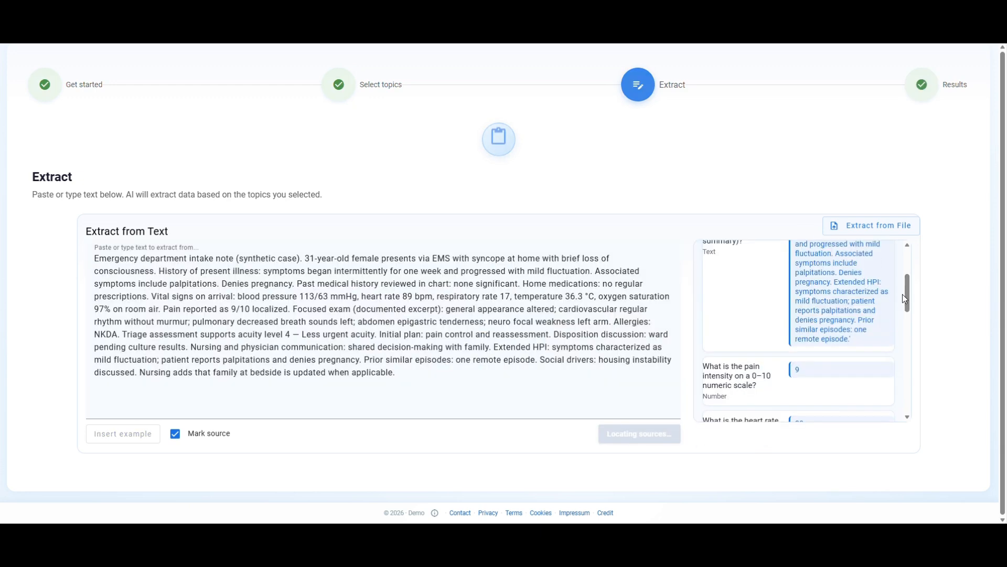
Examine the extracted respiratory rate and its source passage in the note
{"action": "left_click_drag", "start_coordinate": [901, 303], "coordinate": [903, 400]}
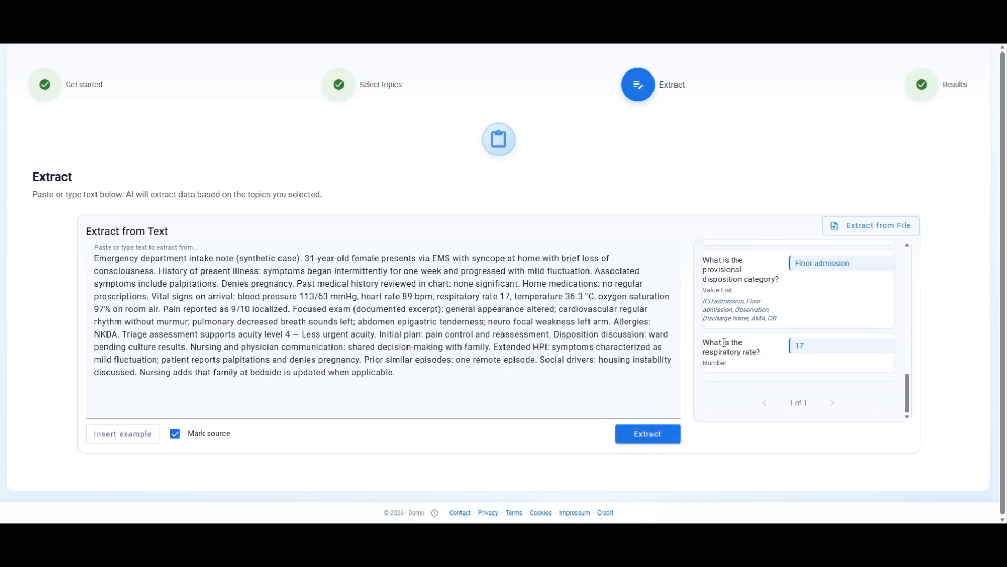
{"action": "left_click", "coordinate": [809, 350]}
{"action": "left_click", "coordinate": [515, 298]}
{"action": "left_click_drag", "start_coordinate": [514, 299], "coordinate": [480, 298]}
{"action": "left_click", "coordinate": [474, 322]}
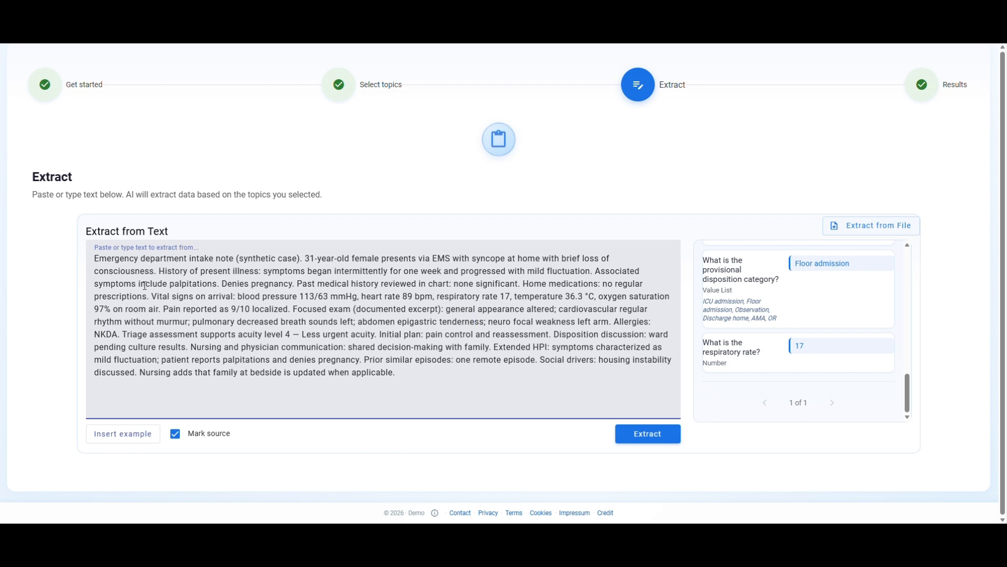
{"action": "left_click_drag", "start_coordinate": [93, 260], "coordinate": [395, 382]}
{"action": "left_click", "coordinate": [396, 382]}
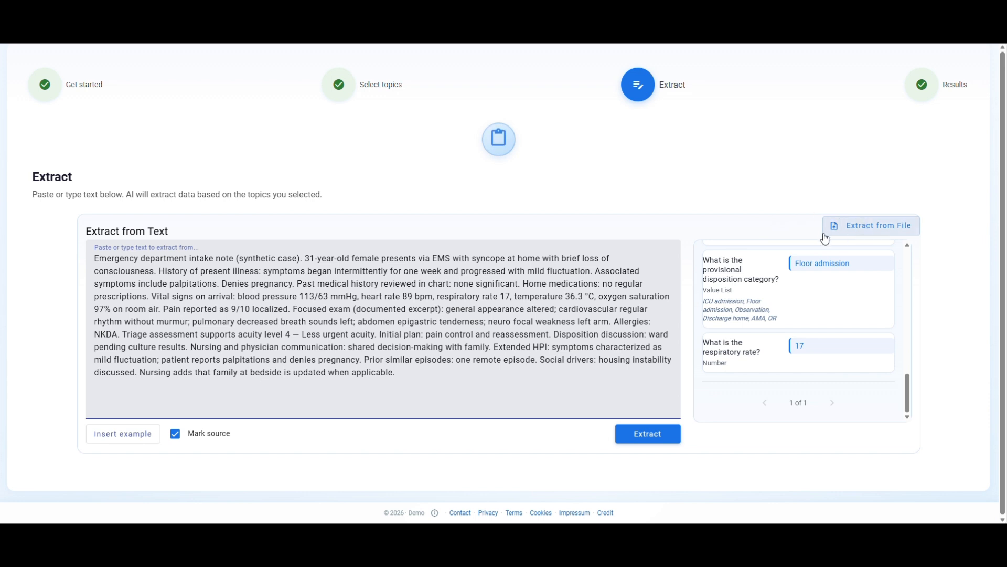
Switch to extraction from file, open dataset selection, and expand the Clinical Triage dataset details
{"action": "left_click", "coordinate": [859, 230]}
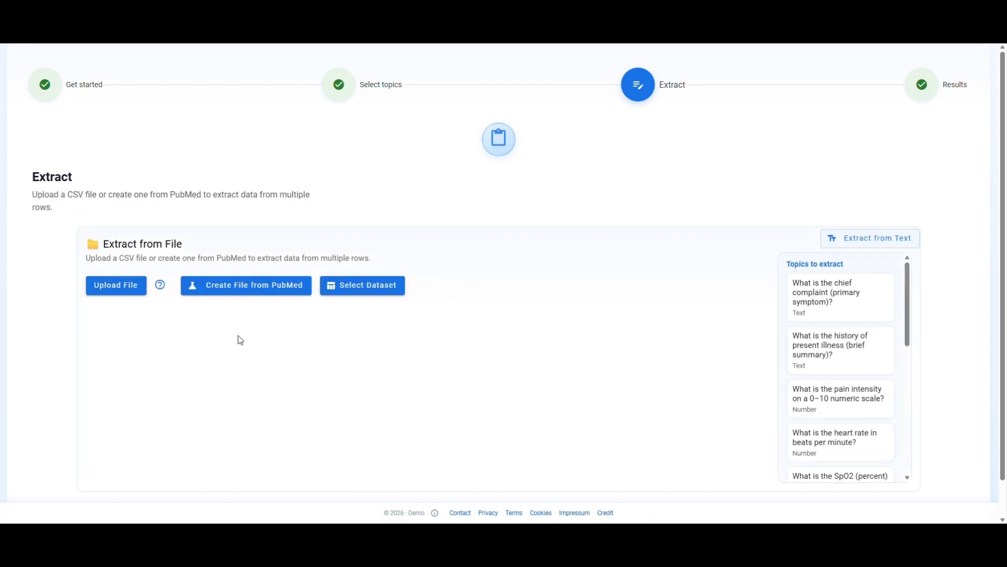
{"action": "left_click", "coordinate": [370, 300]}
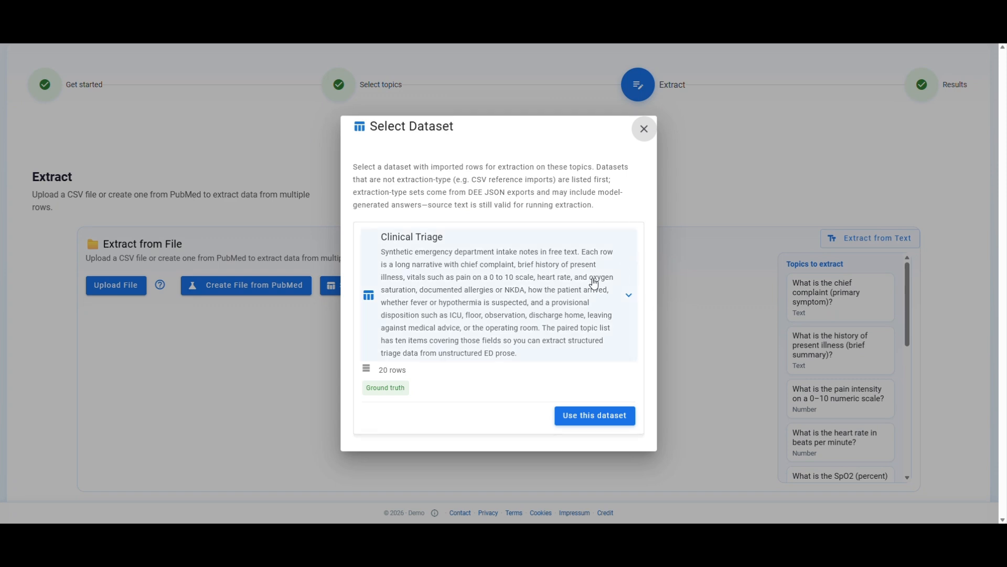
{"action": "left_click", "coordinate": [629, 298]}
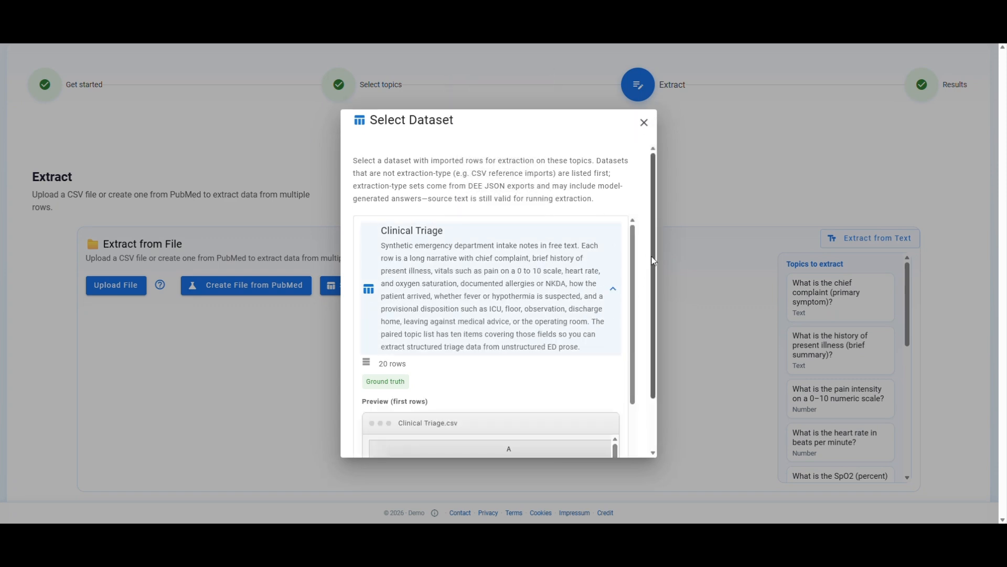
Scroll through the Clinical Triage dataset preview and choose to use this dataset for extraction
{"action": "scroll", "coordinate": [650, 315], "scroll_direction": "down", "scroll_amount": 2}
{"action": "left_click_drag", "start_coordinate": [618, 402], "coordinate": [612, 423]}
{"action": "scroll", "coordinate": [525, 426], "scroll_direction": "down", "scroll_amount": 2}
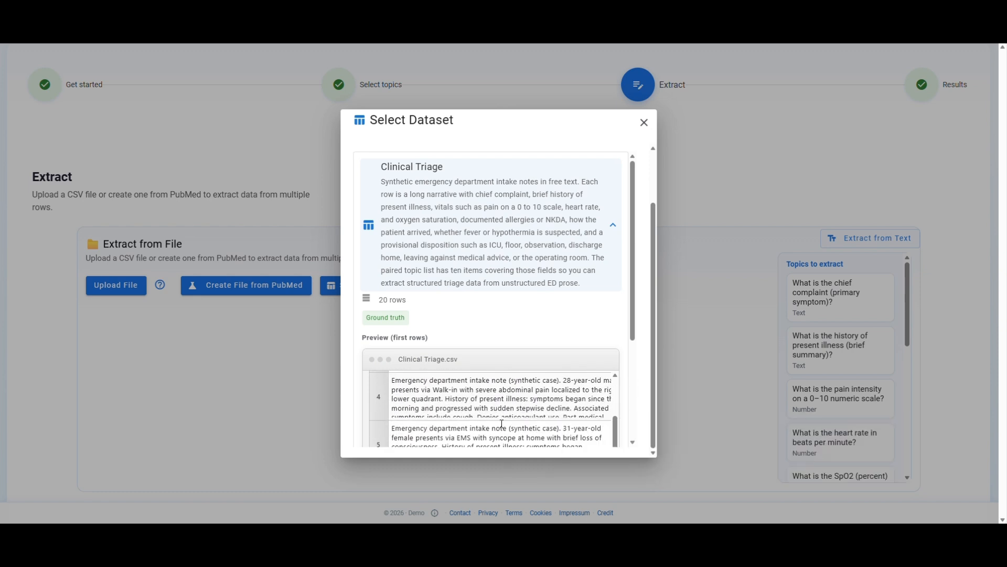
{"action": "scroll", "coordinate": [644, 326], "scroll_direction": "down", "scroll_amount": 3}
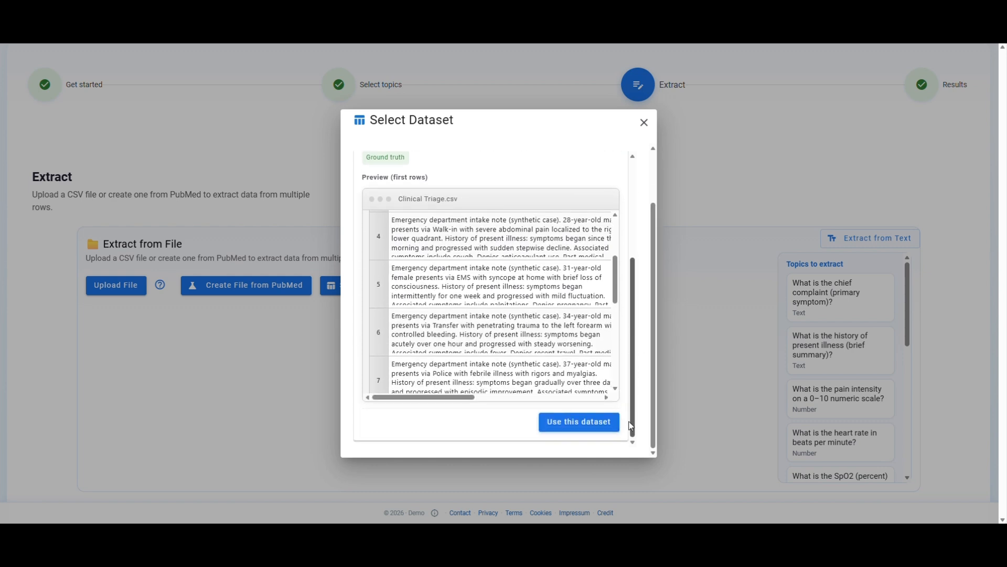
{"action": "left_click", "coordinate": [576, 423]}
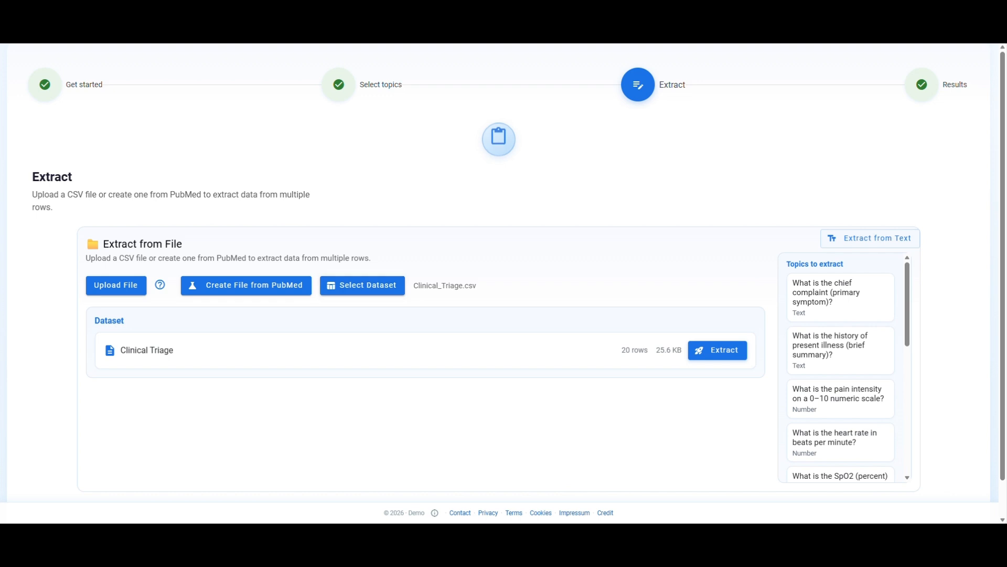
Start extraction on the dataset, open the model settings, and paste an OpenRouter API key for Gemini 2.5 Flash Lite
{"action": "left_click", "coordinate": [717, 350]}
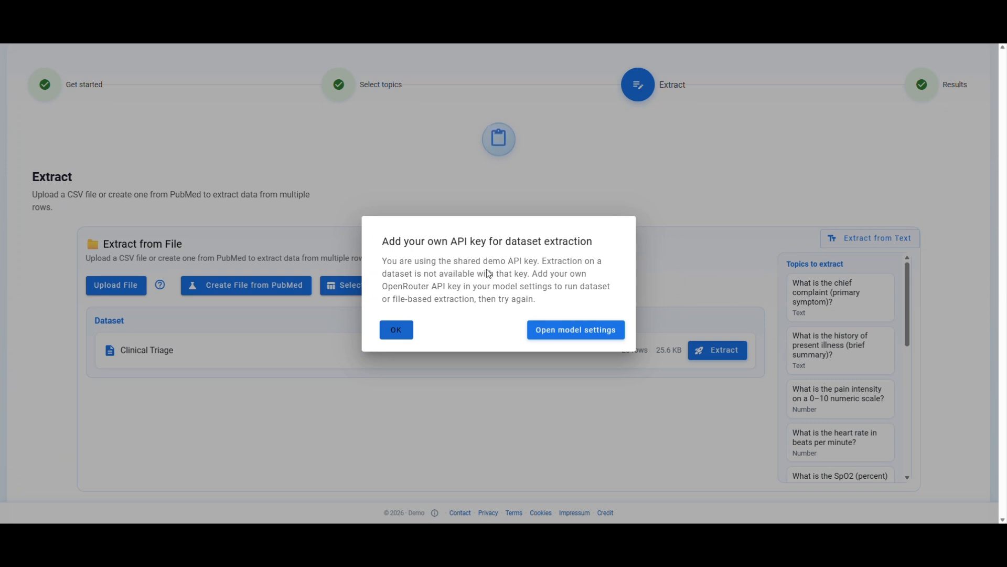
{"action": "left_click", "coordinate": [560, 333]}
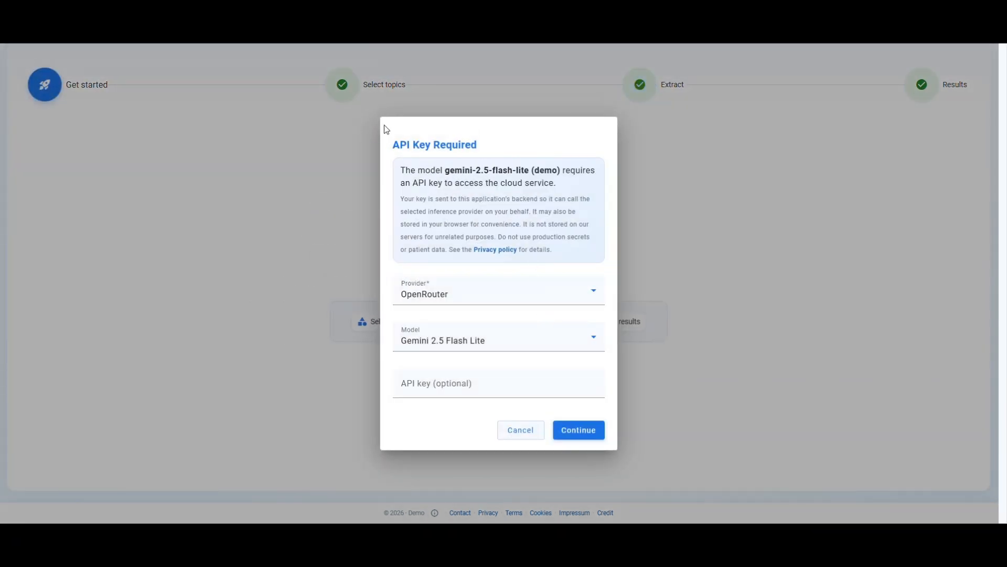
{"action": "left_click", "coordinate": [470, 292]}
{"action": "left_click", "coordinate": [519, 292]}
{"action": "left_click", "coordinate": [462, 389]}
{"action": "key", "text": "ctrl+v"}
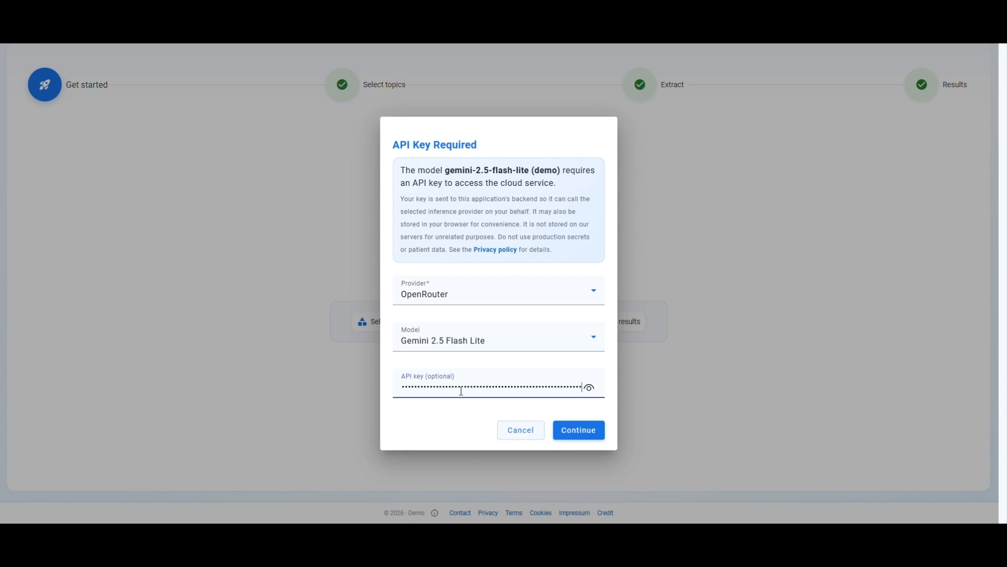
{"action": "left_click", "coordinate": [580, 430]}
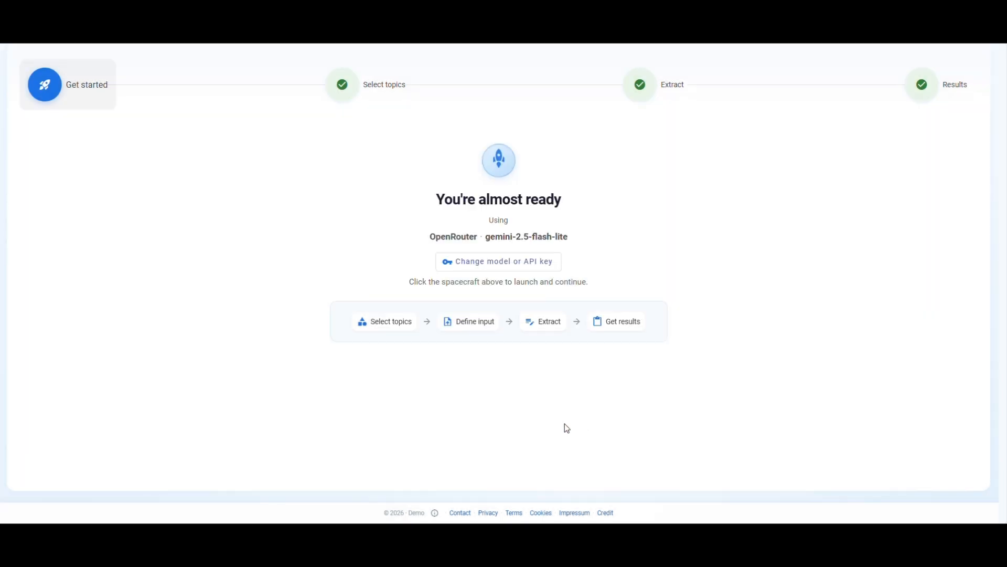
Launch back into the Extract step and run extraction on the Clinical Triage dataset
{"action": "left_click", "coordinate": [512, 161]}
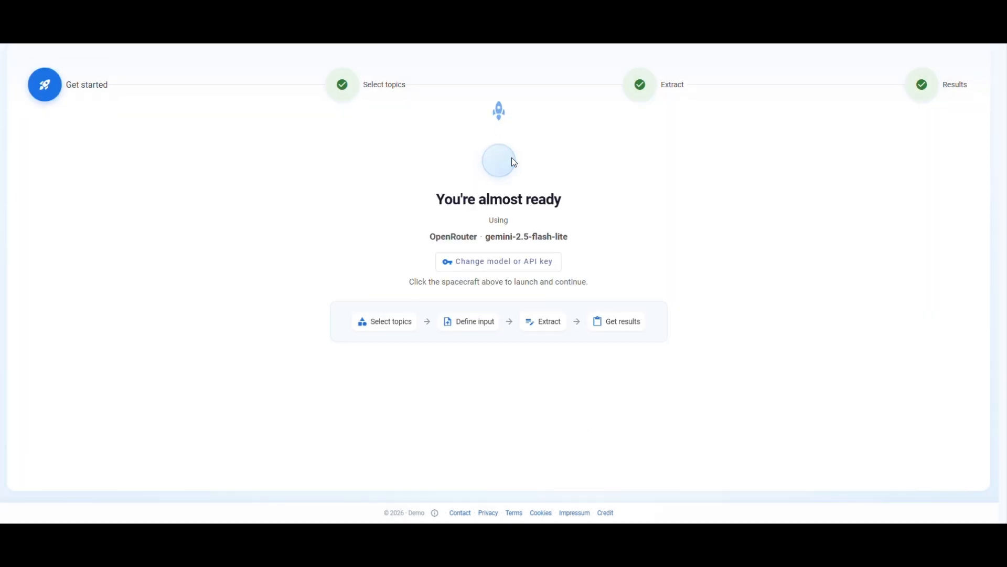
{"action": "left_click", "coordinate": [660, 96]}
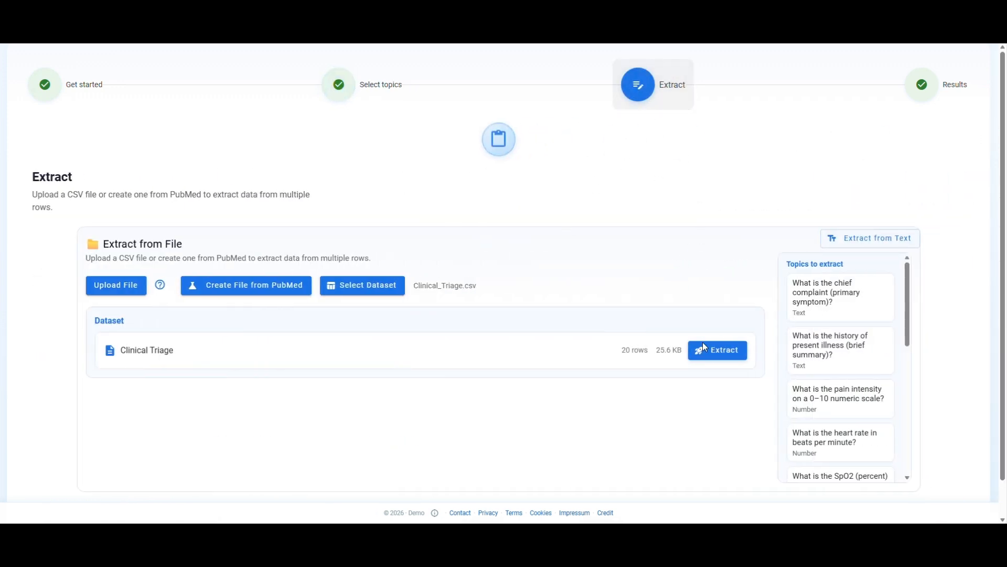
{"action": "left_click", "coordinate": [714, 349]}
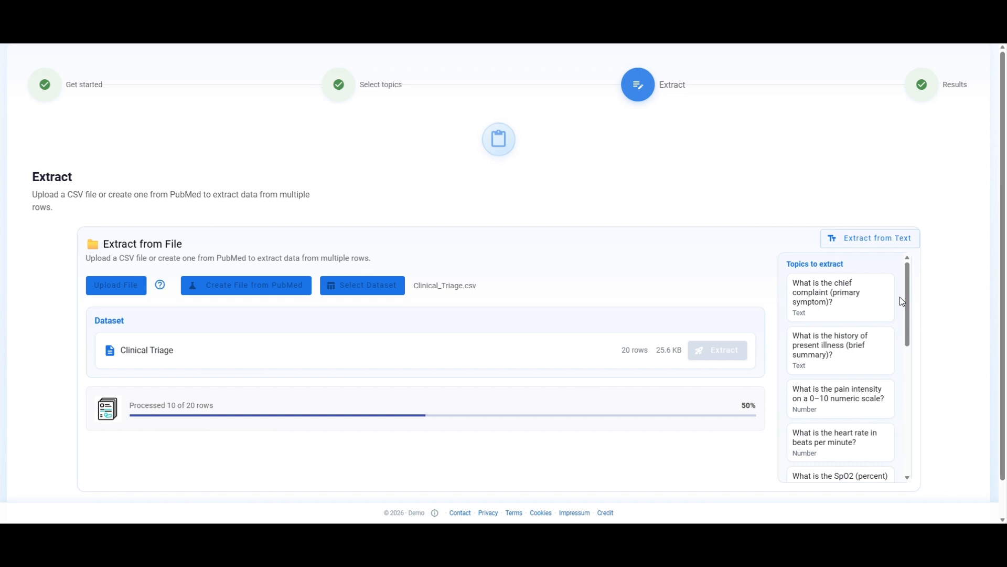
Open the extraction results for the Clinical Triage dataset
{"action": "mouse_move", "coordinate": [908, 299]}
{"action": "left_mouse_down"}
{"action": "mouse_move", "coordinate": [902, 449]}
{"action": "mouse_move", "coordinate": [901, 284]}
{"action": "left_mouse_up"}
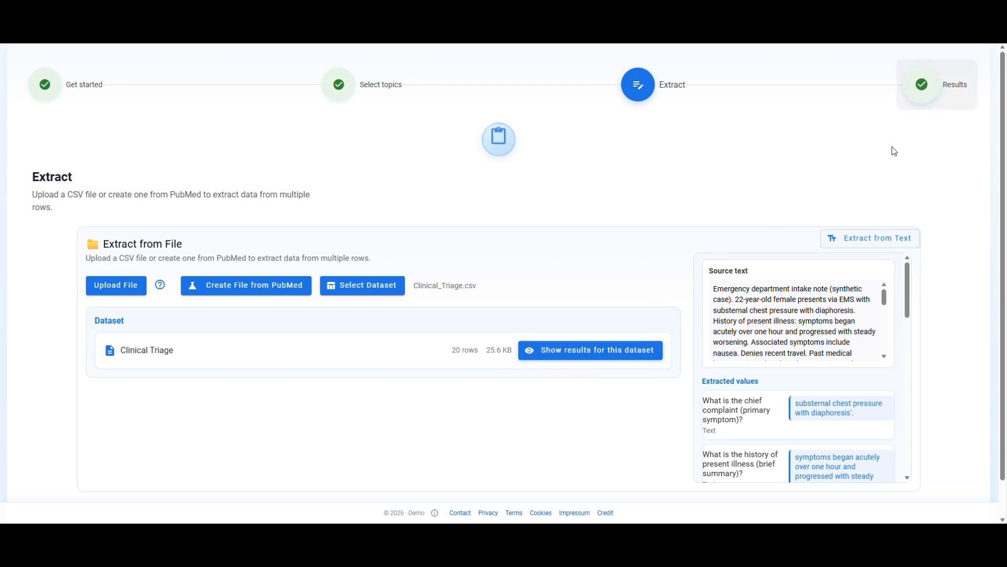
{"action": "left_click", "coordinate": [561, 355]}
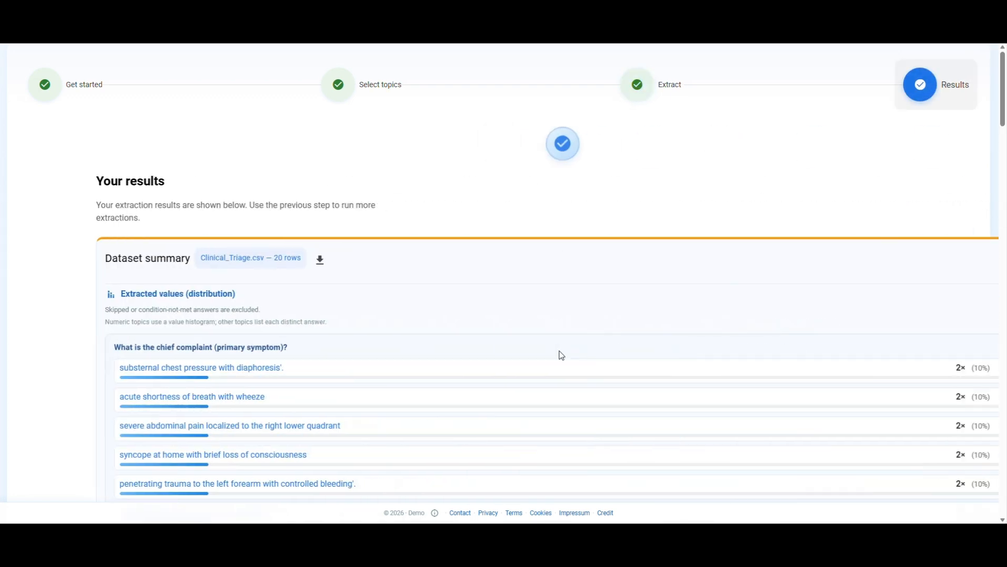
{"action": "left_click_drag", "start_coordinate": [1002, 122], "coordinate": [1000, 275]}
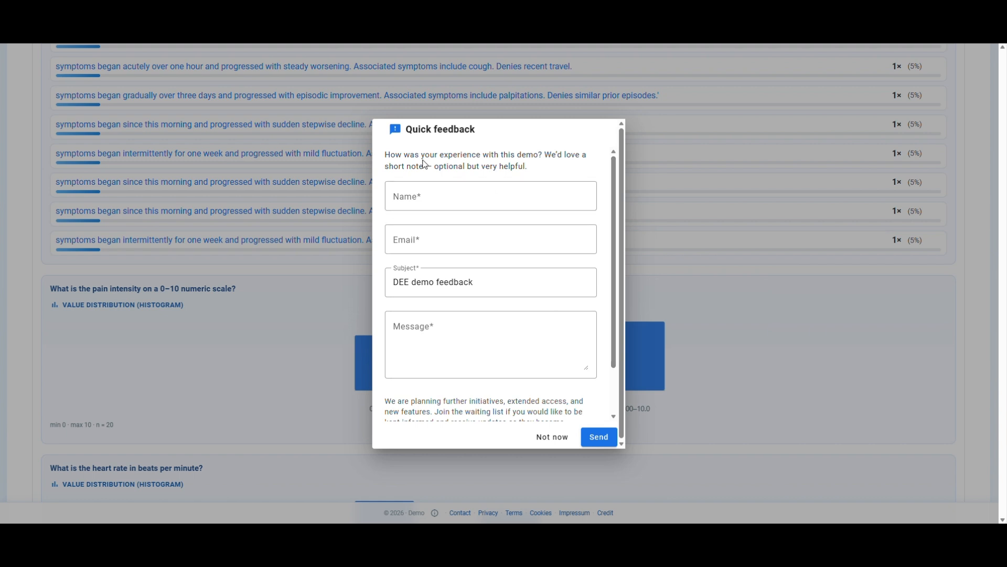
Dismiss the quick feedback dialog without sending it
{"action": "left_click", "coordinate": [432, 195]}
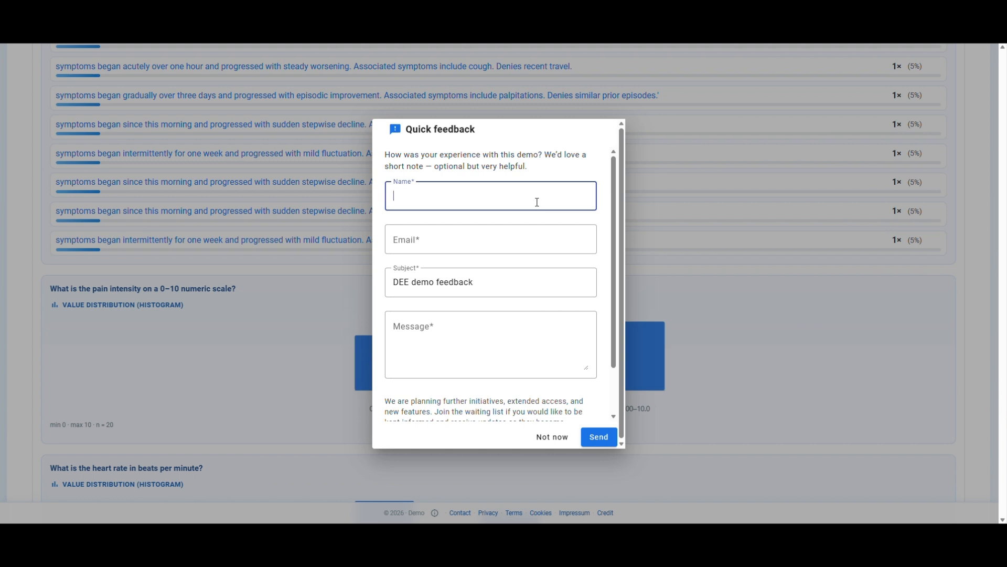
{"action": "left_click_drag", "start_coordinate": [613, 211], "coordinate": [615, 282]}
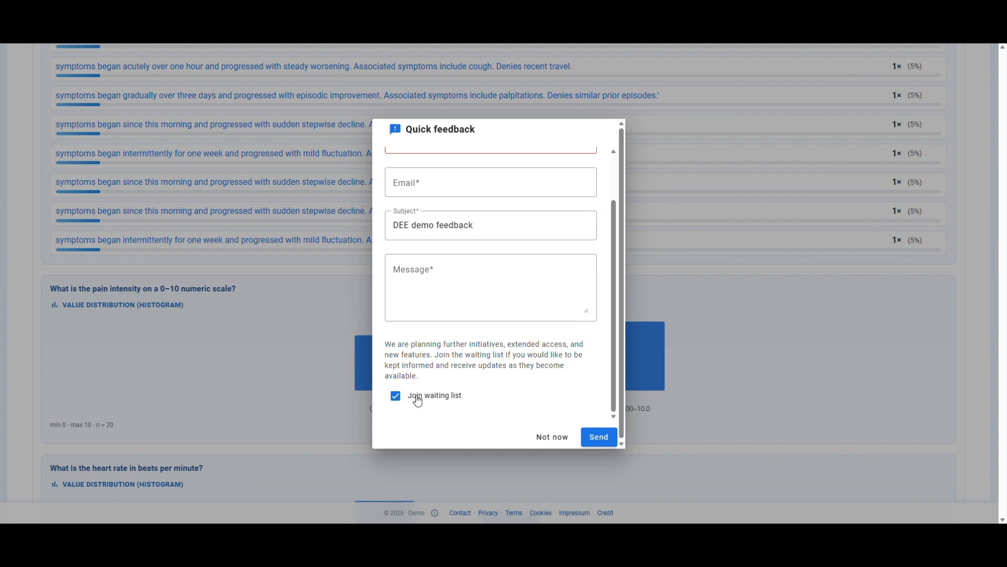
{"action": "left_click", "coordinate": [557, 439]}
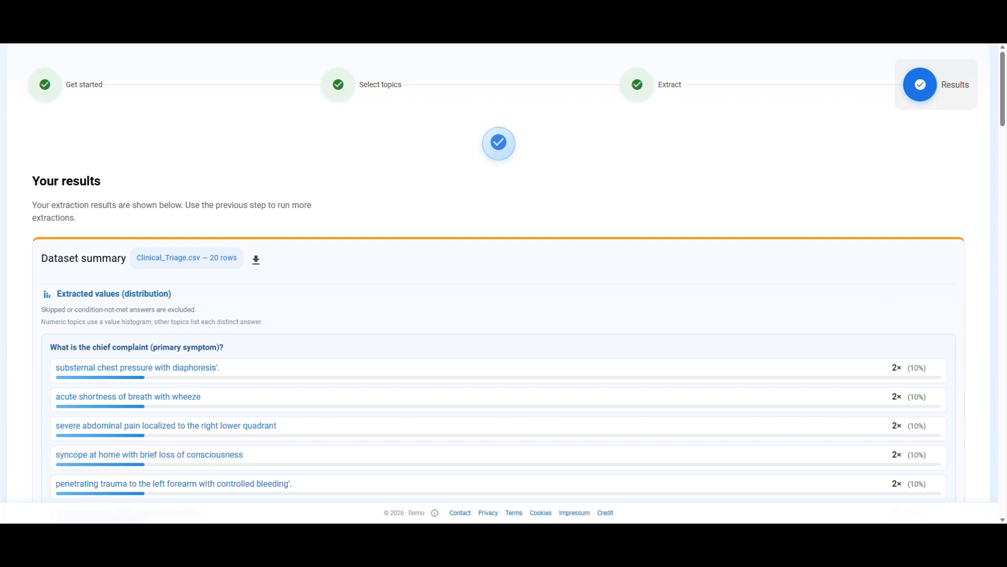
Download the dataset results as Clinical_Triage_result.csv and open the file
{"action": "scroll", "coordinate": [968, 378], "scroll_direction": "down", "scroll_amount": 20}
{"action": "scroll", "coordinate": [972, 475], "scroll_direction": "down", "scroll_amount": 3}
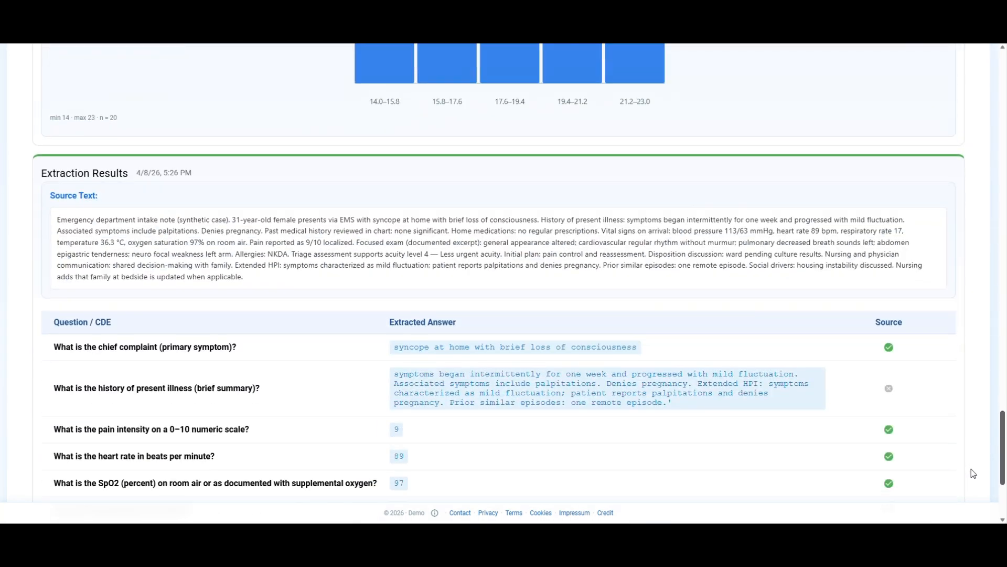
{"action": "scroll", "coordinate": [979, 315], "scroll_direction": "up", "scroll_amount": 20}
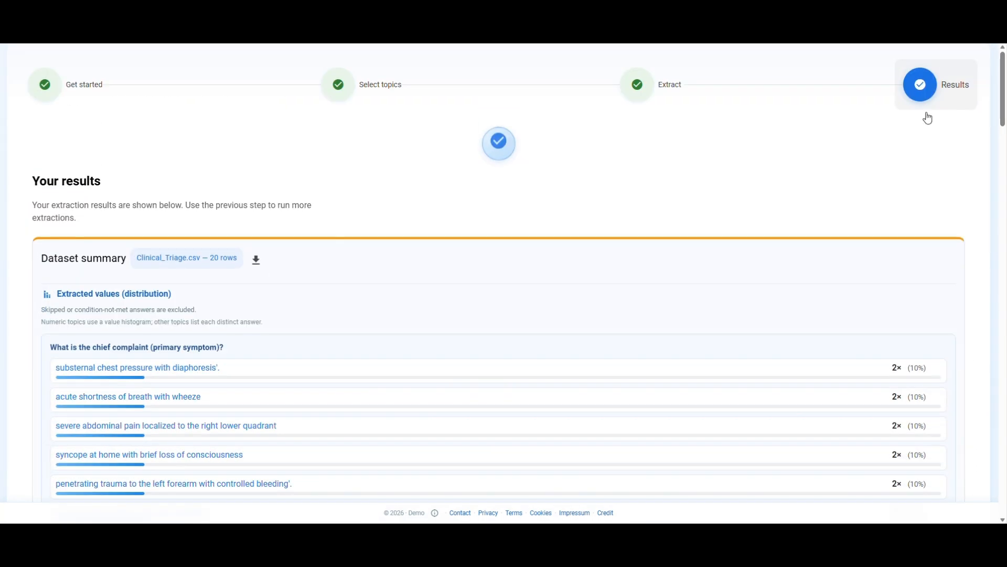
{"action": "left_click", "coordinate": [257, 261]}
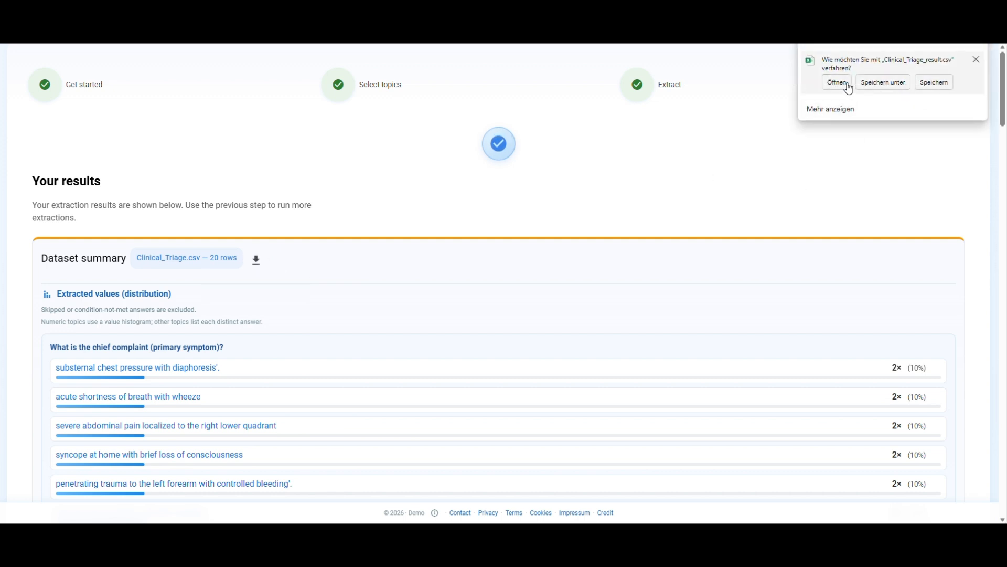
{"action": "left_click", "coordinate": [846, 85]}
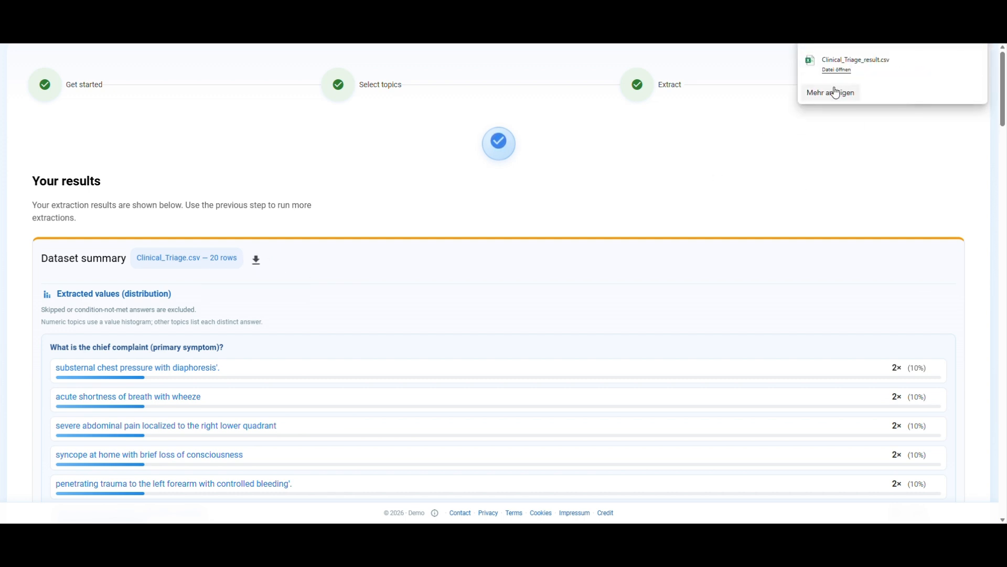
{"action": "left_click", "coordinate": [837, 70]}
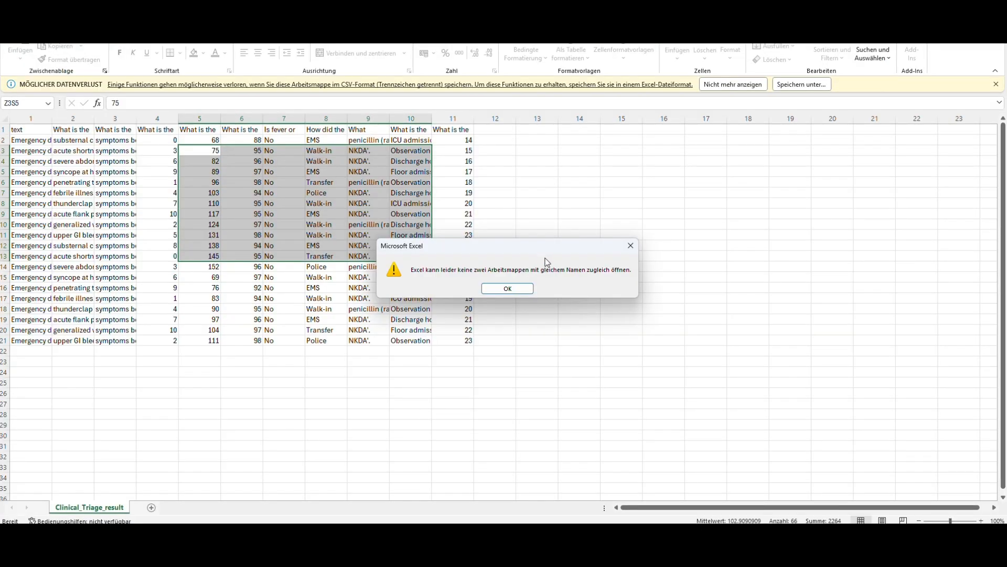
Examine the extracted columns and rows of the results spreadsheet in Excel
{"action": "left_click", "coordinate": [511, 288]}
{"action": "left_click", "coordinate": [629, 245]}
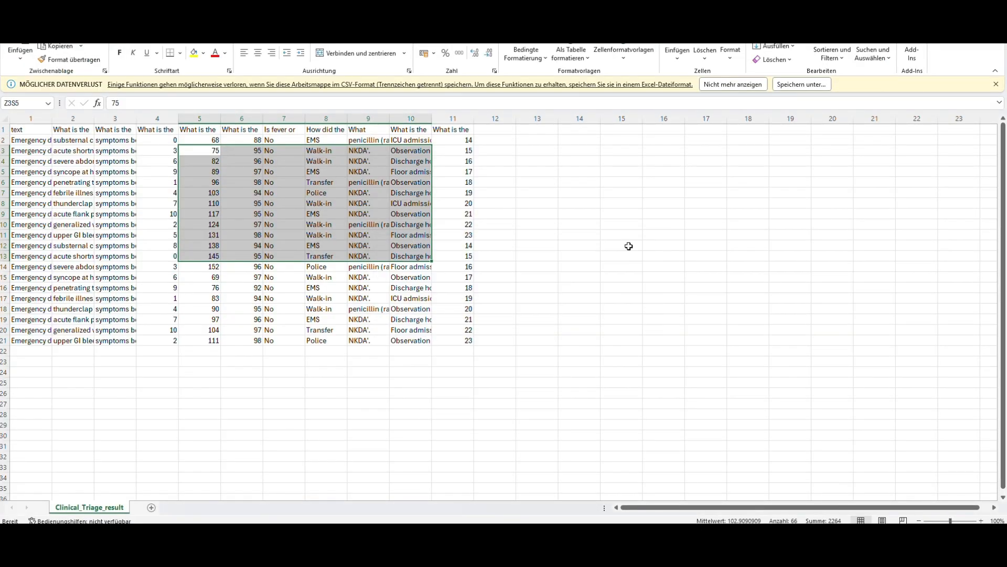
{"action": "left_click", "coordinate": [503, 268]}
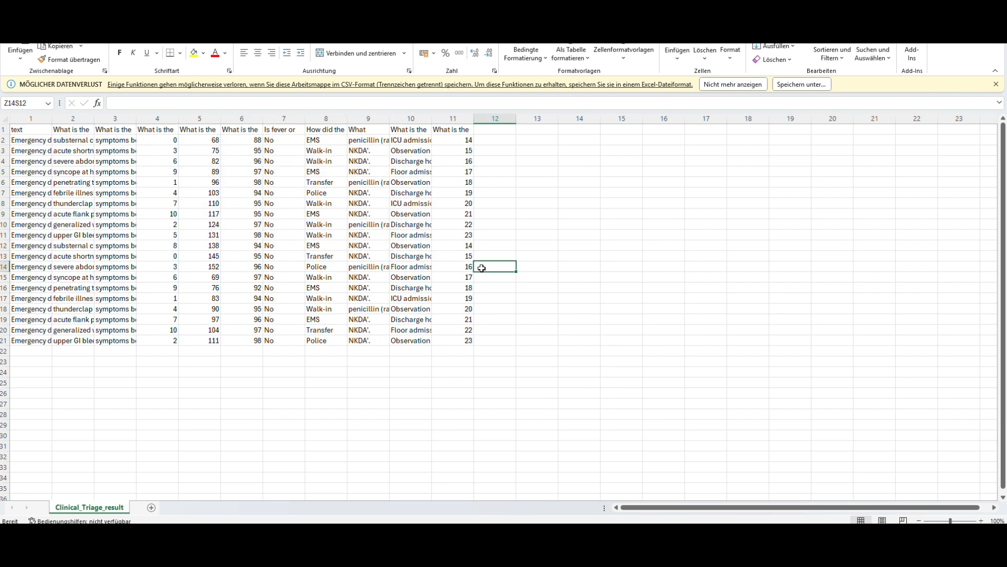
{"action": "left_click", "coordinate": [21, 130]}
{"action": "left_click", "coordinate": [25, 139]}
{"action": "left_click_drag", "start_coordinate": [25, 140], "coordinate": [32, 338]}
{"action": "left_click", "coordinate": [84, 130]}
{"action": "left_click", "coordinate": [107, 126]}
{"action": "left_click", "coordinate": [187, 129]}
{"action": "left_click", "coordinate": [223, 131]}
{"action": "left_click", "coordinate": [305, 131]}
{"action": "left_click", "coordinate": [361, 131]}
{"action": "left_click", "coordinate": [400, 129]}
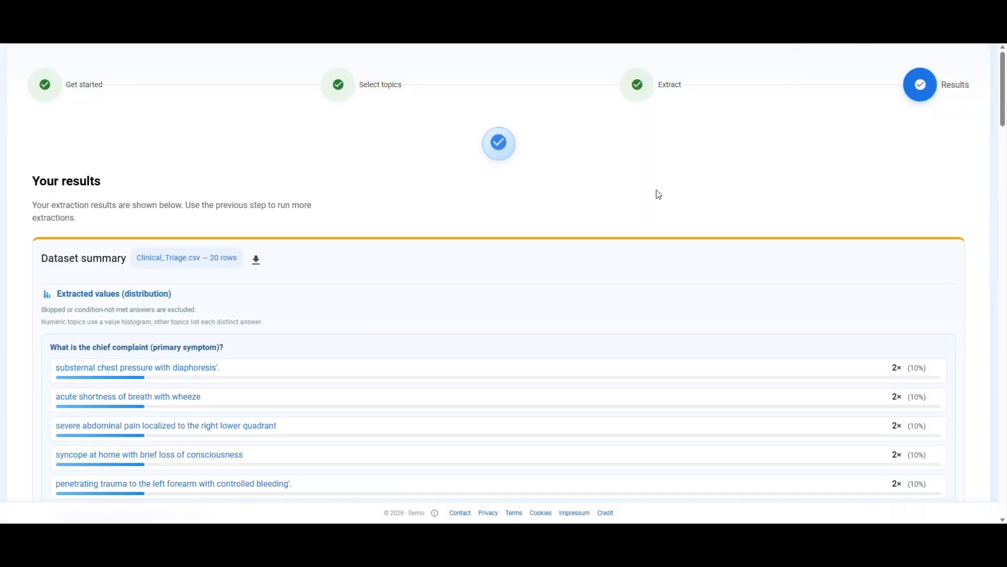
{"action": "scroll", "coordinate": [667, 202], "scroll_direction": "down", "scroll_amount": 2}
{"action": "scroll", "coordinate": [670, 204], "scroll_direction": "up", "scroll_amount": 2}
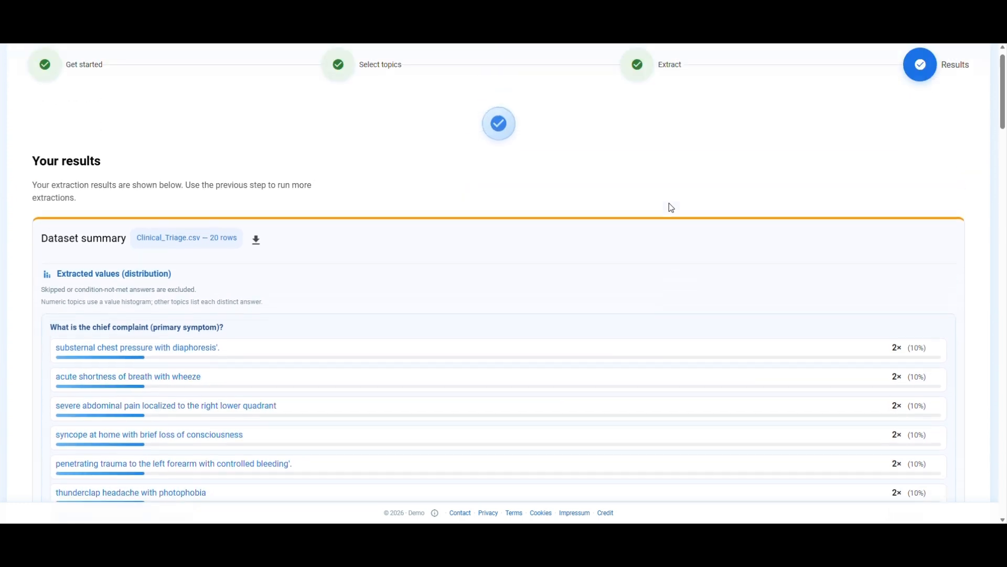